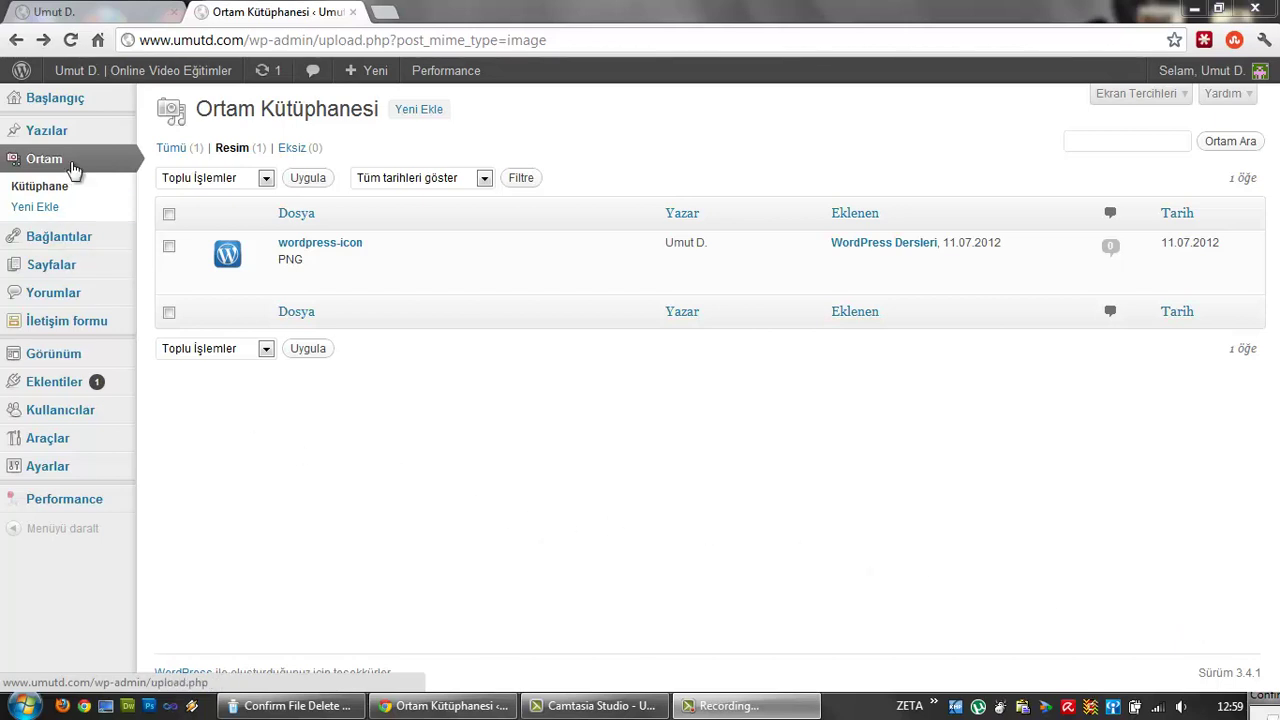
# Open the page for uploading new media files.
pyautogui.click(38, 212)
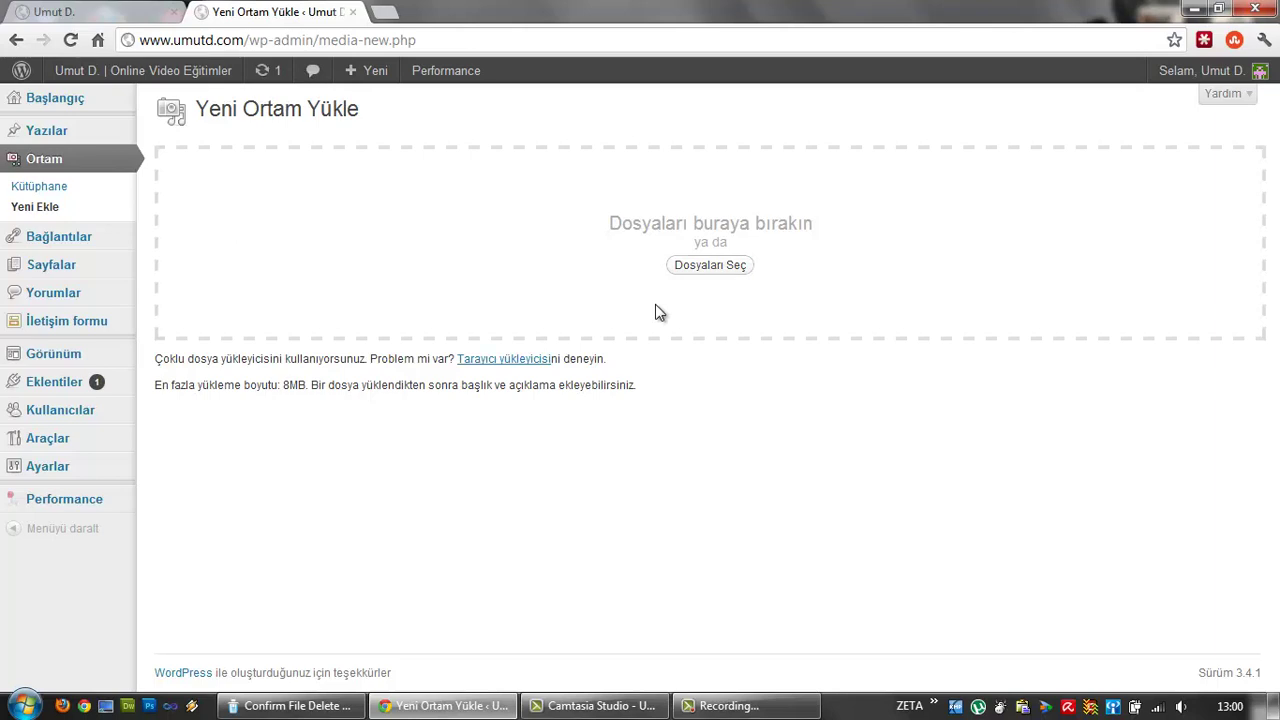
pyautogui.click(745, 274)
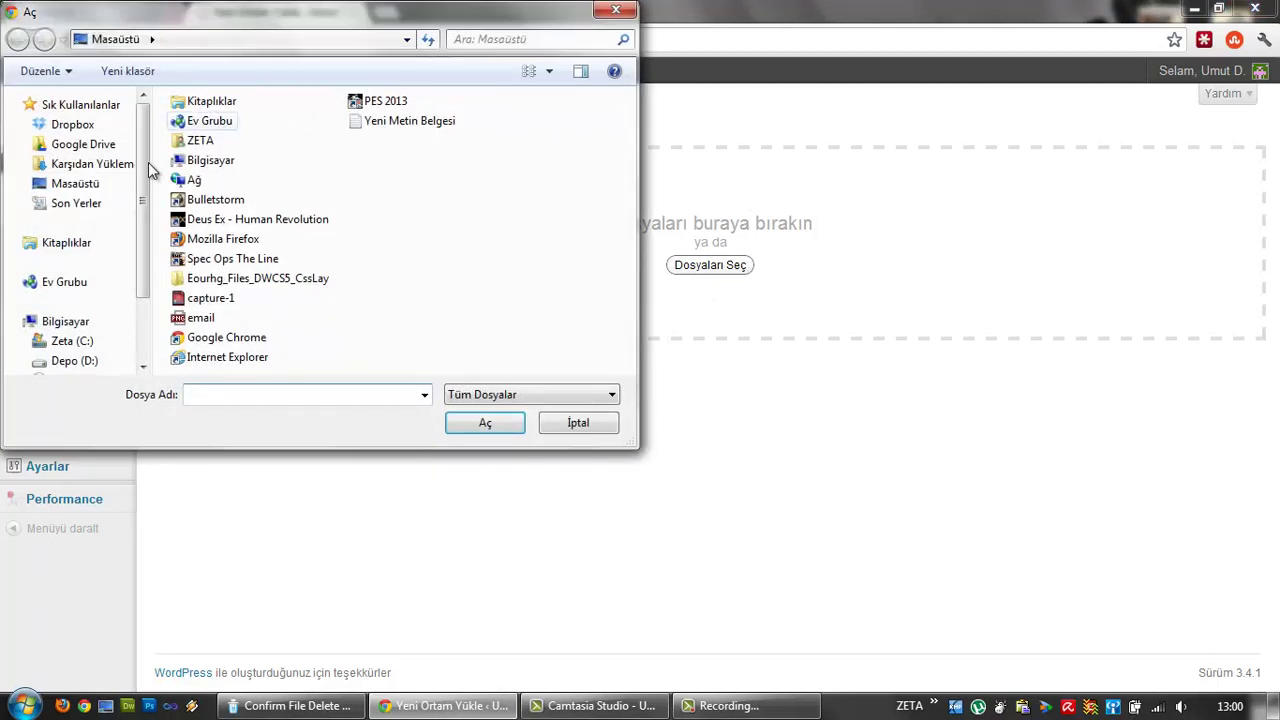
pyautogui.click(203, 322)
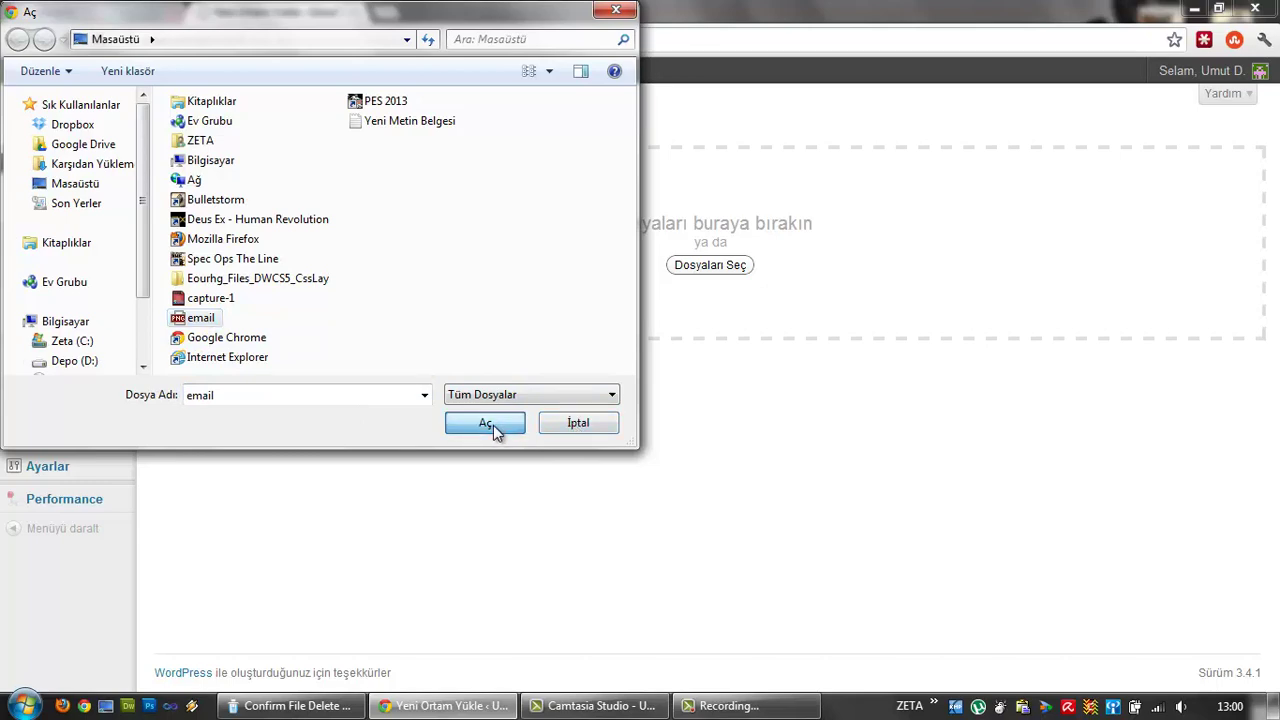
pyautogui.click(594, 427)
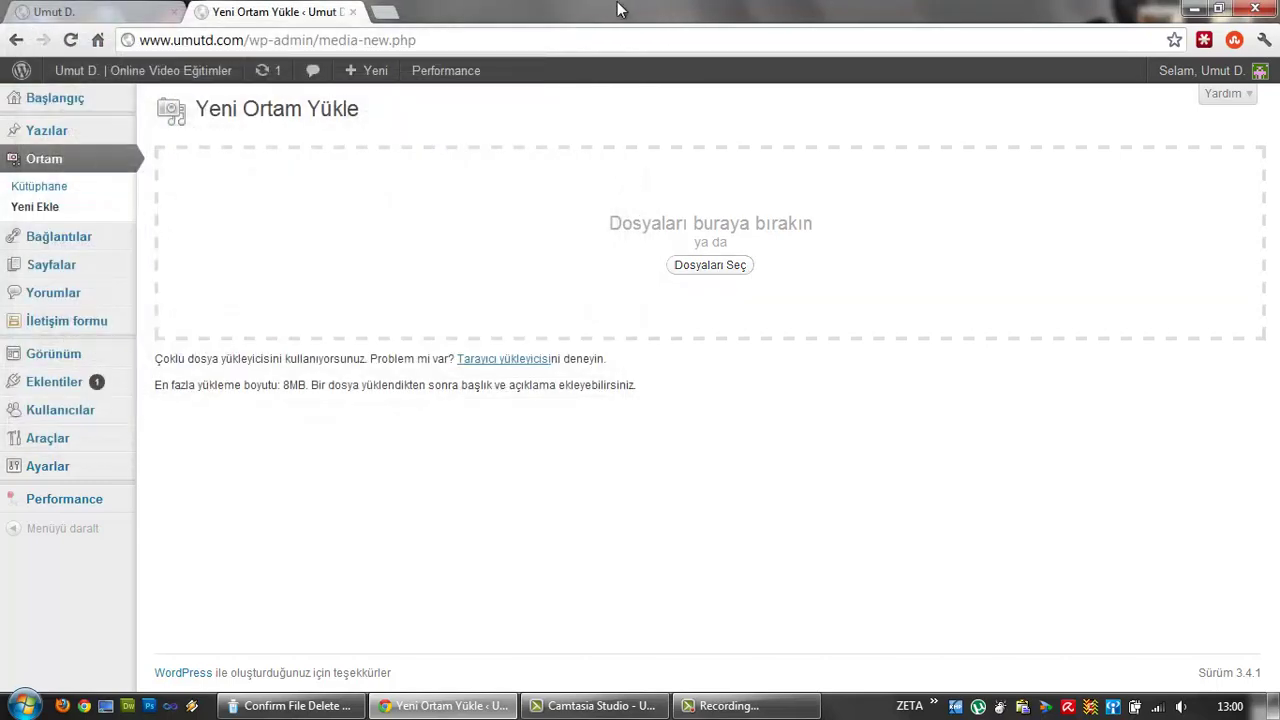
# Shrink the browser window to reveal the desktop and upload the desktop's email image by dropping it into the upload area.
pyautogui.doubleClick(582, 8)
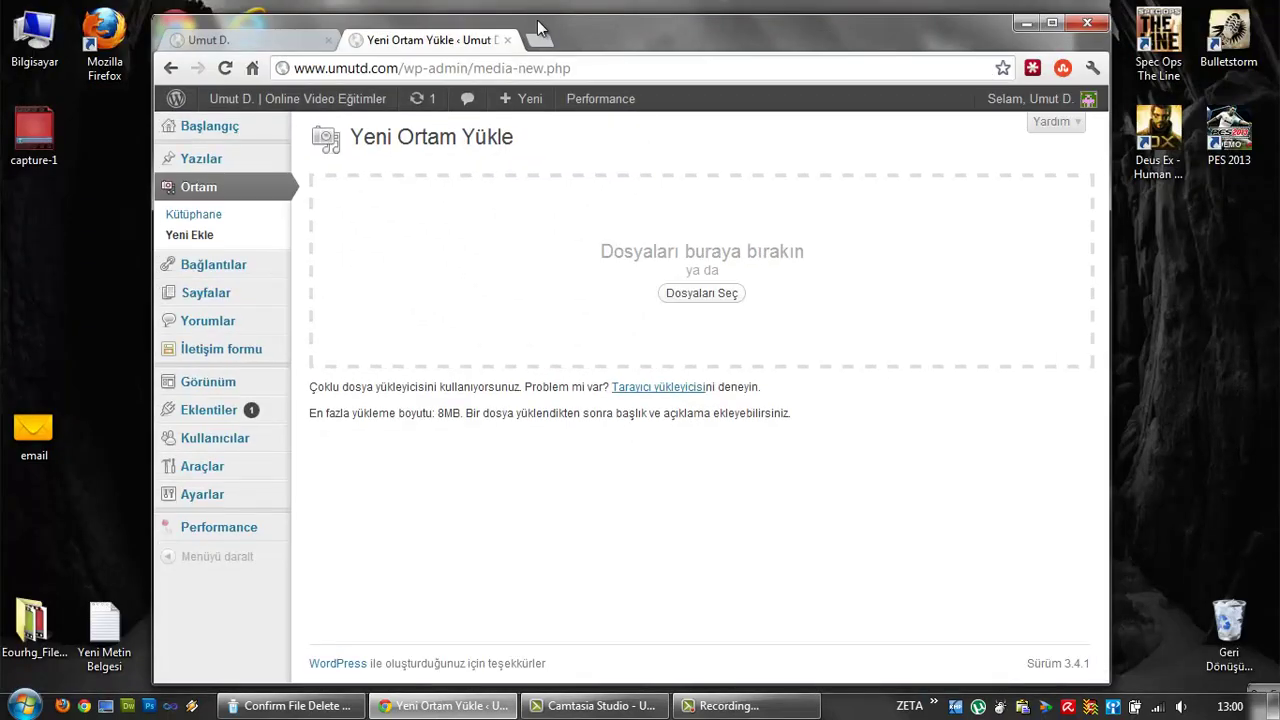
pyautogui.moveTo(33, 430); pyautogui.dragTo(606, 283)
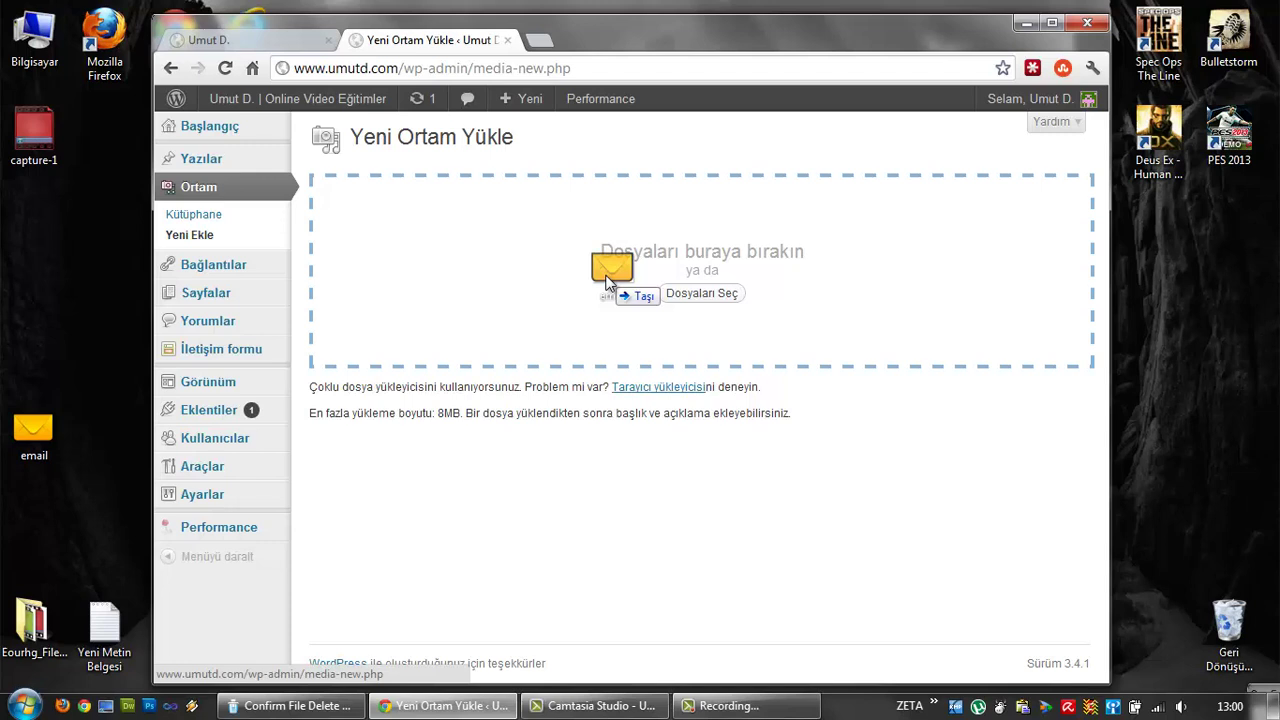
pyautogui.moveTo(606, 283); pyautogui.dragTo(674, 277)
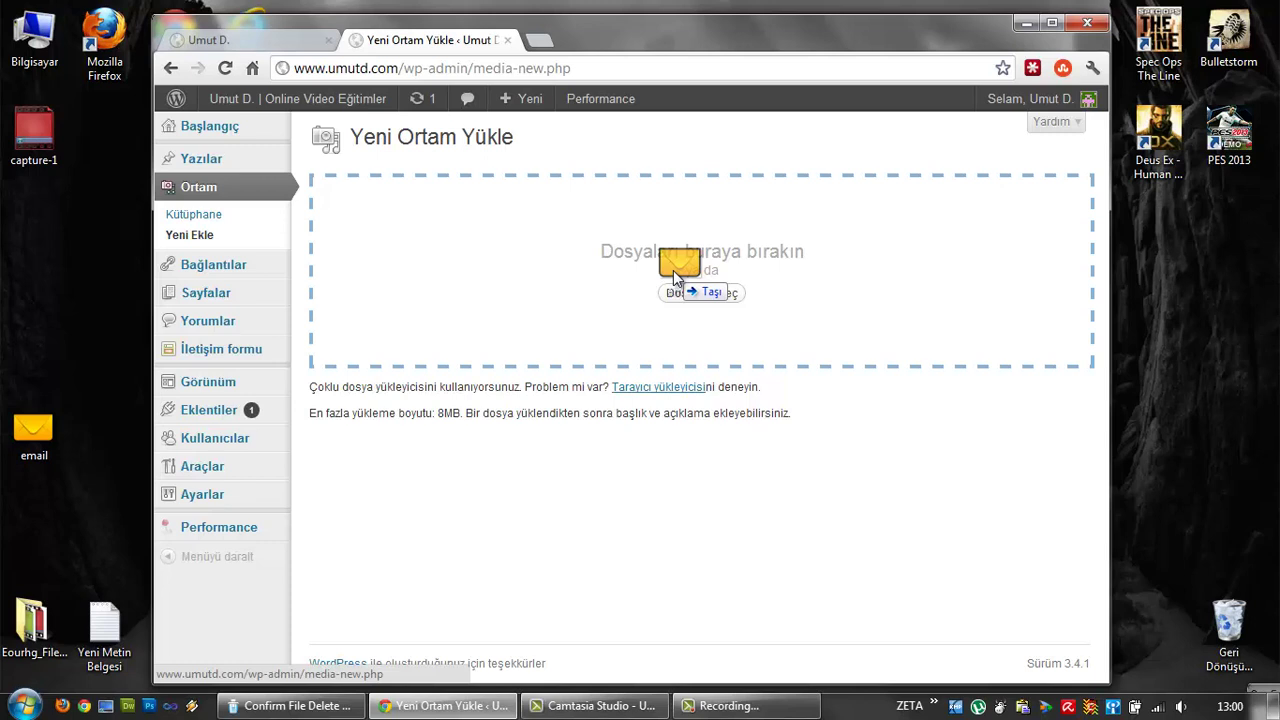
pyautogui.moveTo(673, 270); pyautogui.dragTo(683, 254)
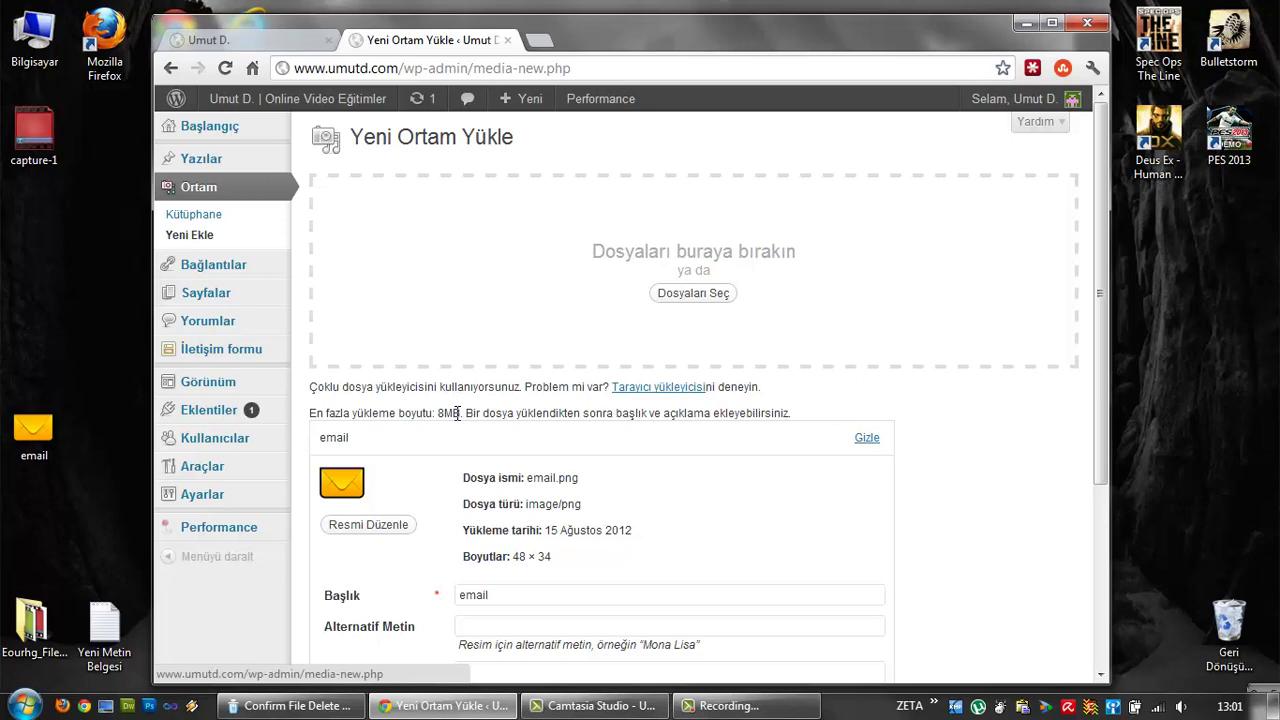
# Enter "E-Posta" as the alternative text of the uploaded email image.
pyautogui.scroll(-3, 457, 413)
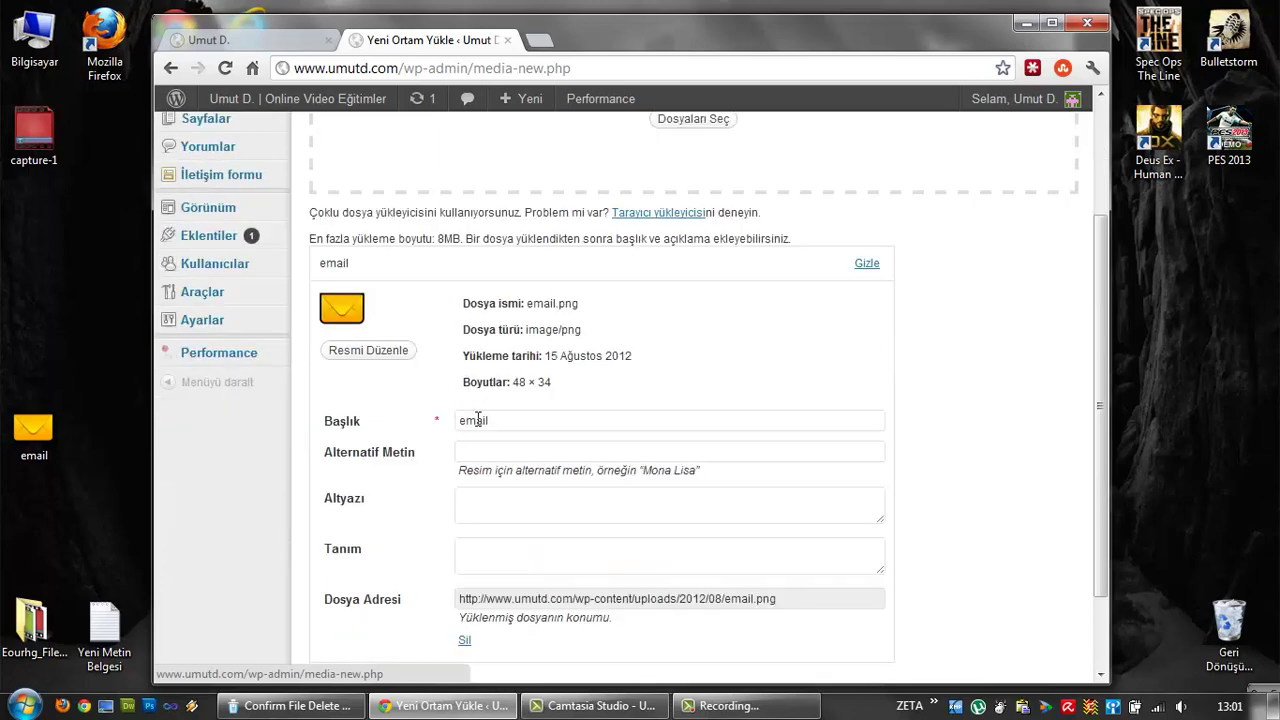
pyautogui.moveTo(514, 418); pyautogui.dragTo(453, 427)
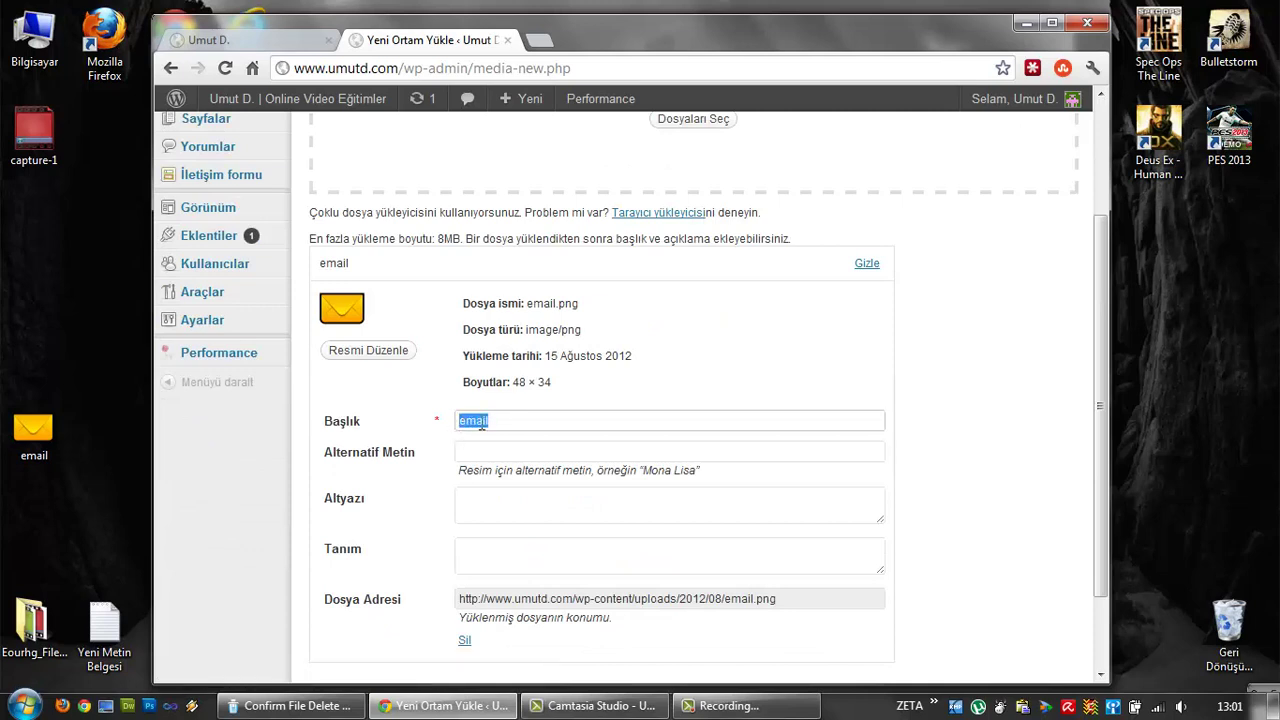
pyautogui.click(488, 421)
pyautogui.click(485, 451)
pyautogui.write('E')
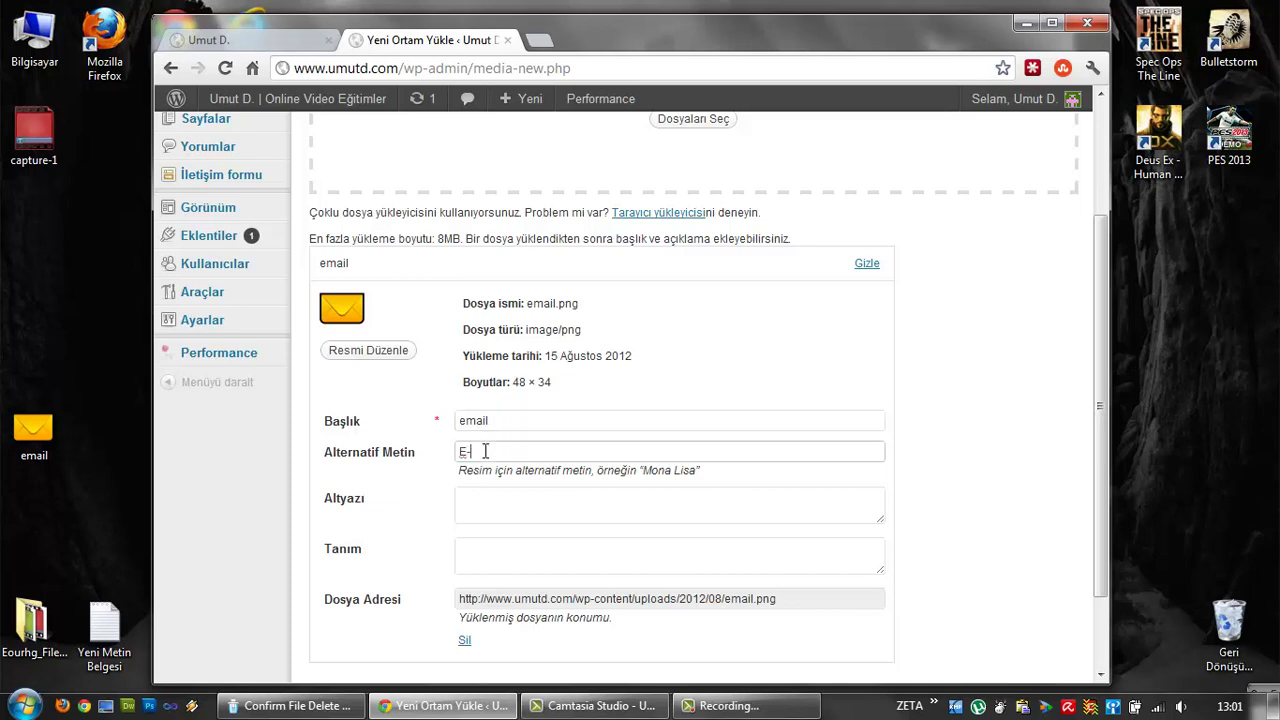
pyautogui.write('-Posta')
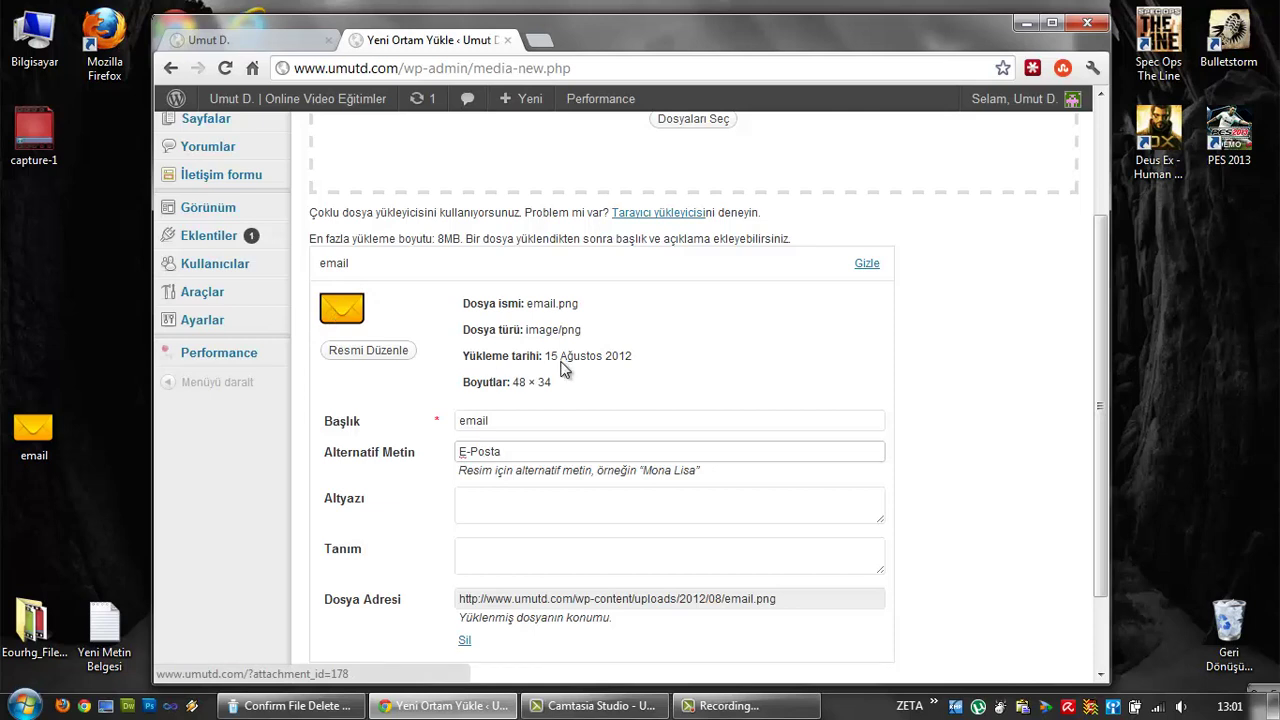
# Save all changes to the uploaded email image and maximize the browser window.
pyautogui.scroll(-2, 530, 400)
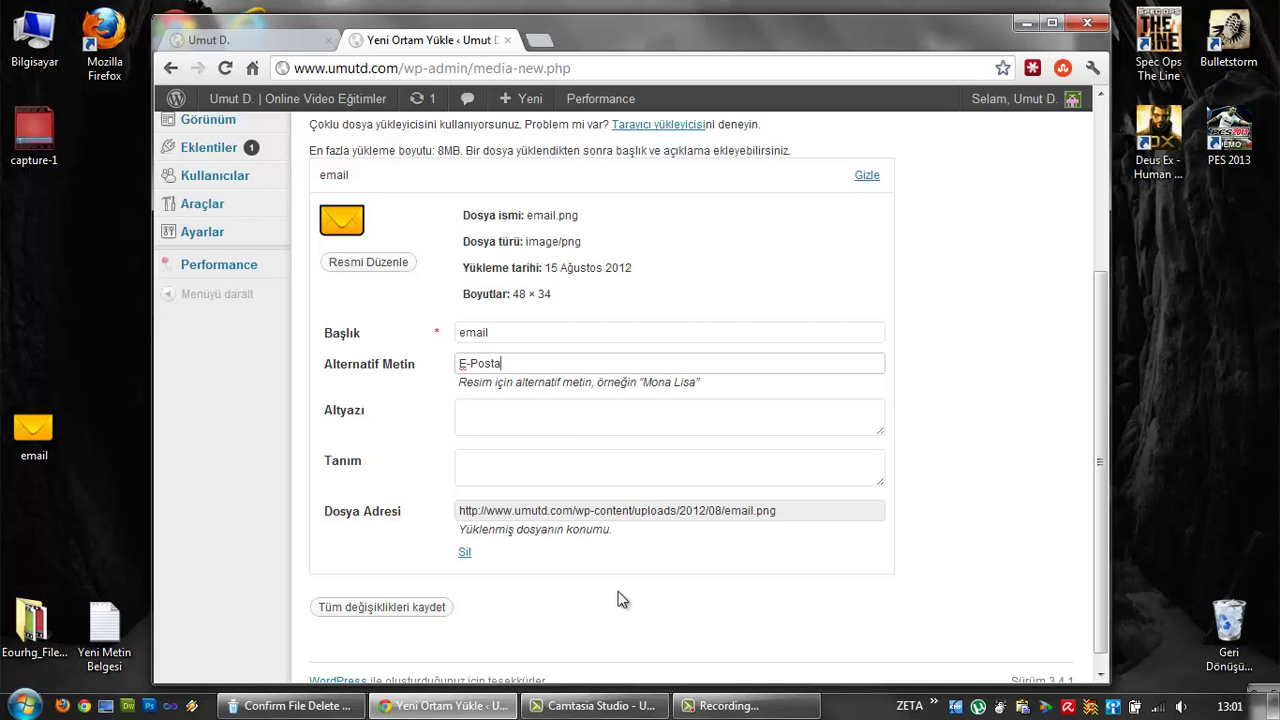
pyautogui.moveTo(866, 511); pyautogui.dragTo(448, 505)
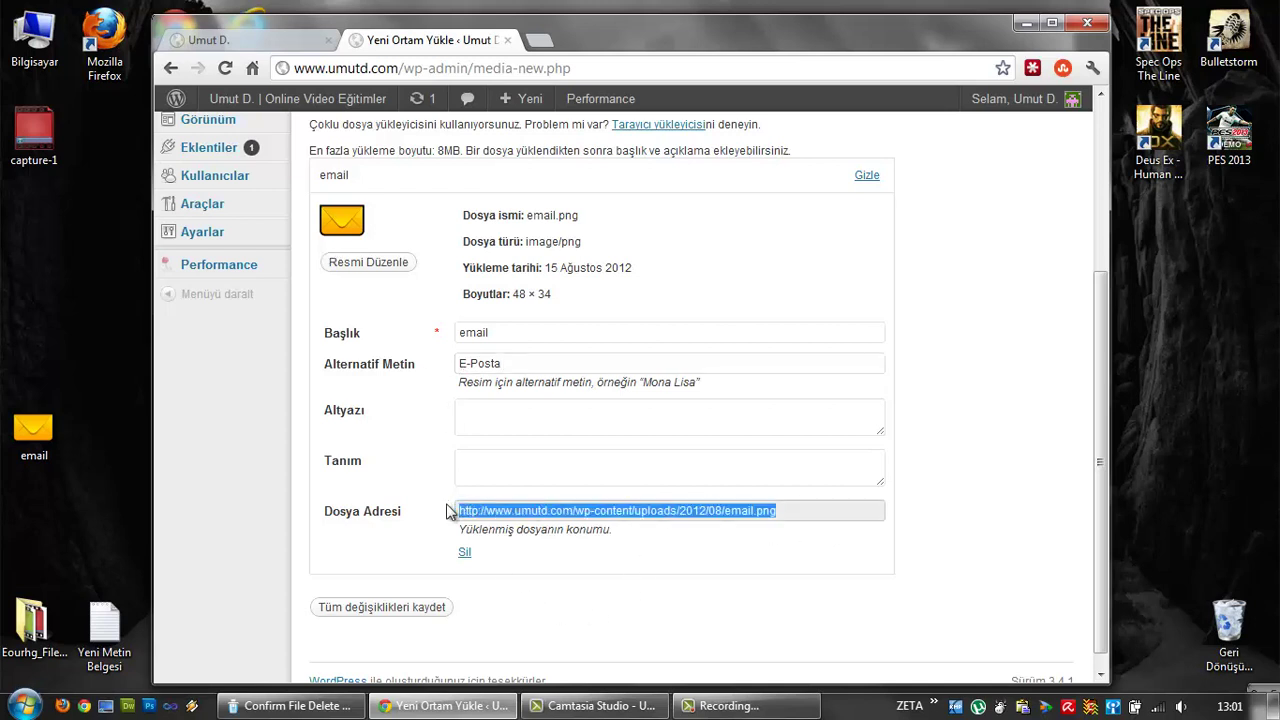
pyautogui.click(507, 469)
pyautogui.scroll(2, 507, 469)
pyautogui.scroll(-2, 507, 469)
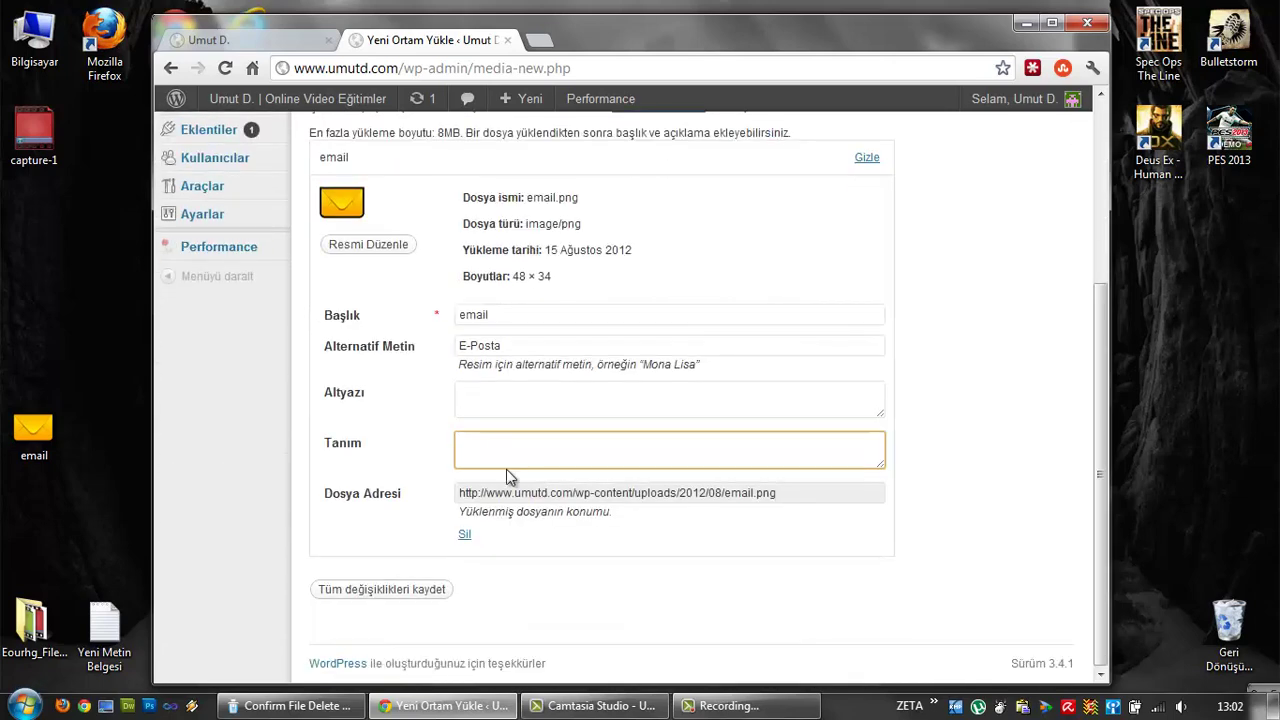
pyautogui.click(405, 592)
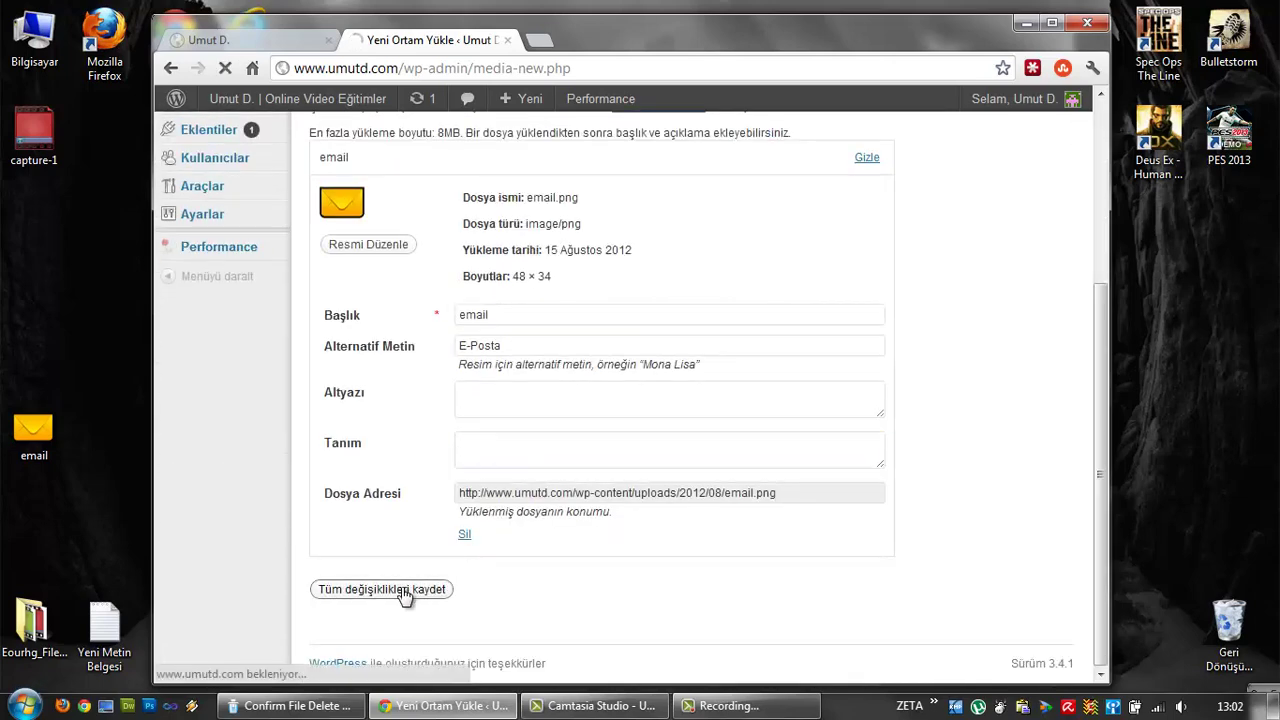
pyautogui.doubleClick(689, 27)
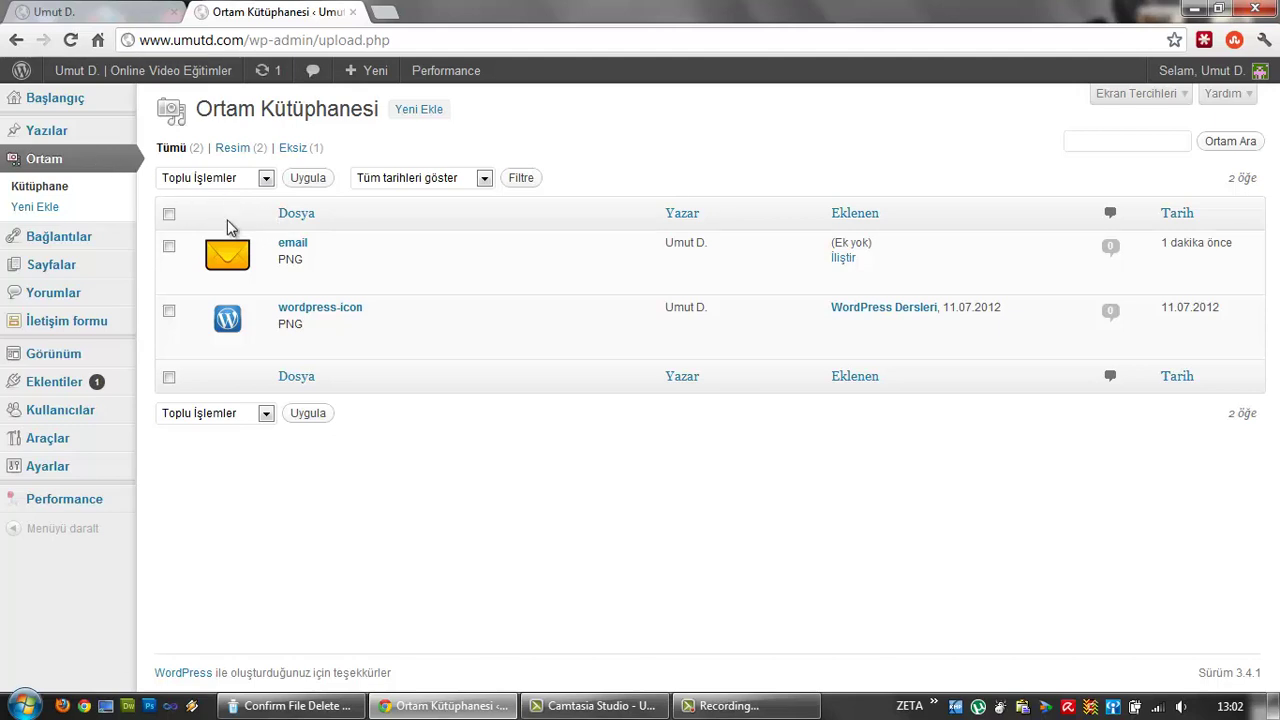
# Open the email image's edit page in a new tab and select both the email and wordpress-icon items in the library.
pyautogui.middleClick(297, 287)
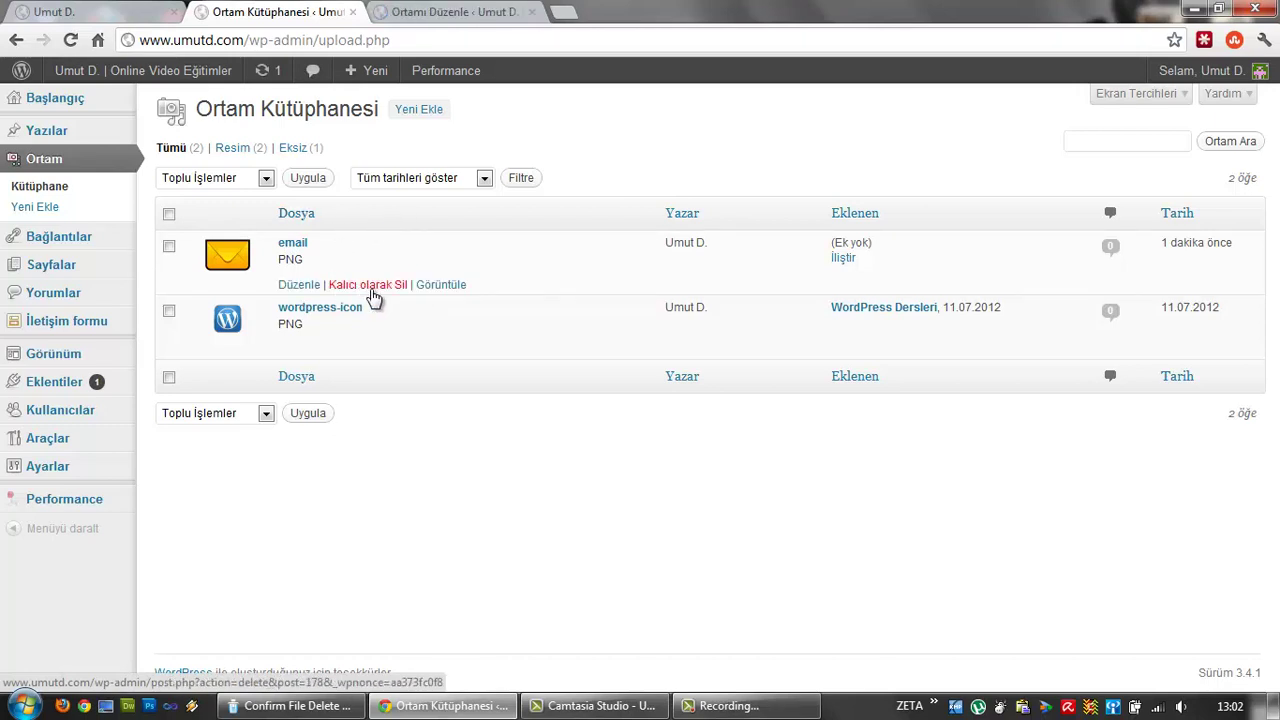
pyautogui.click(169, 246)
pyautogui.click(169, 311)
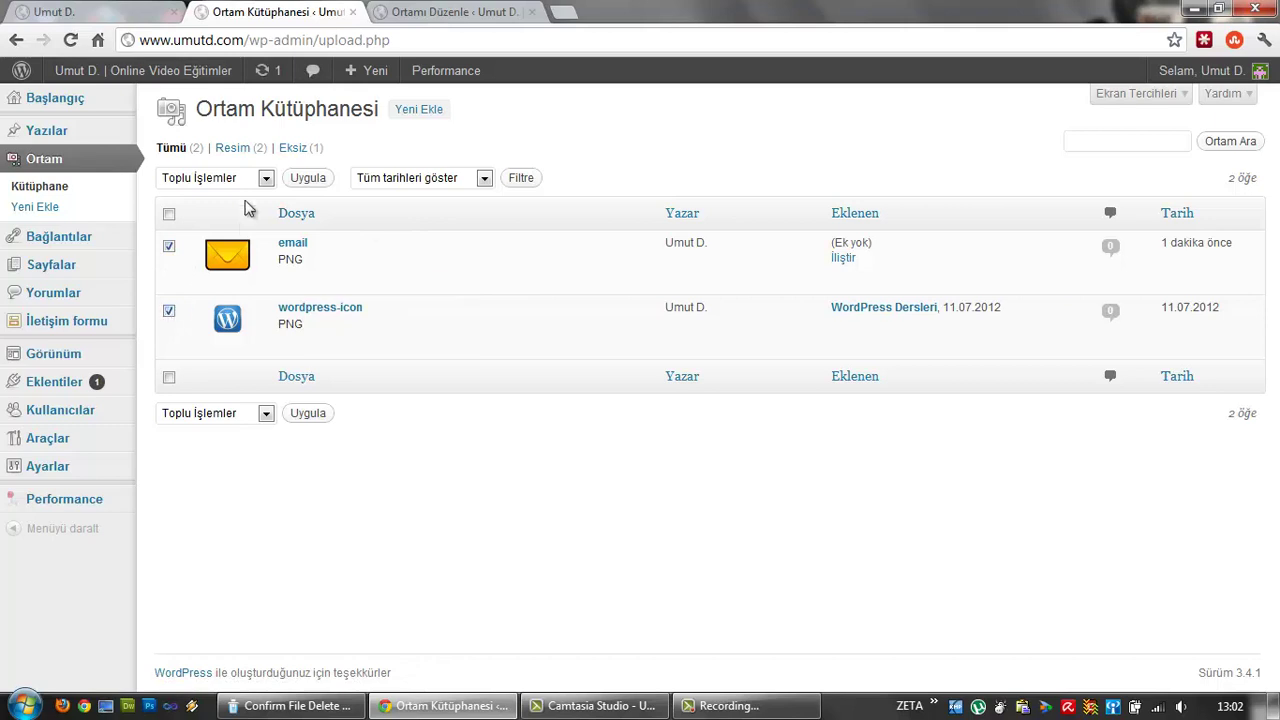
# Examine the media library's bulk action choices, date filter choices and search field.
pyautogui.click(248, 178)
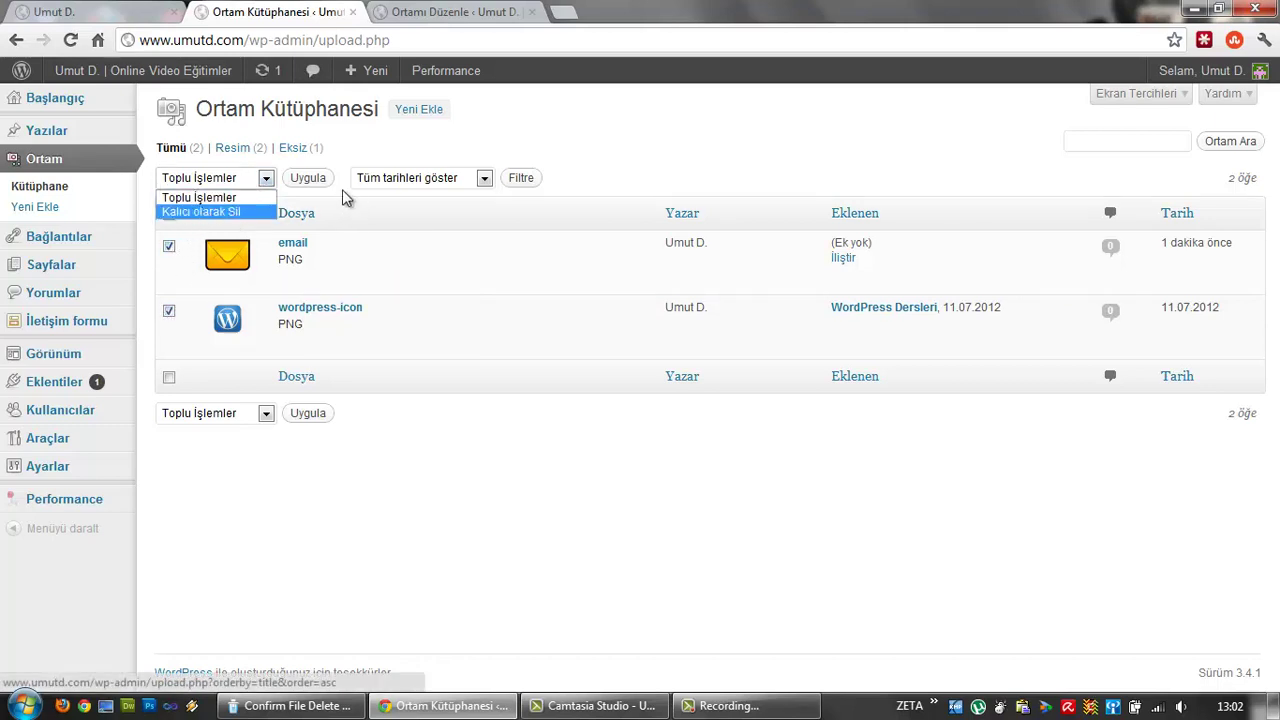
pyautogui.click(435, 182)
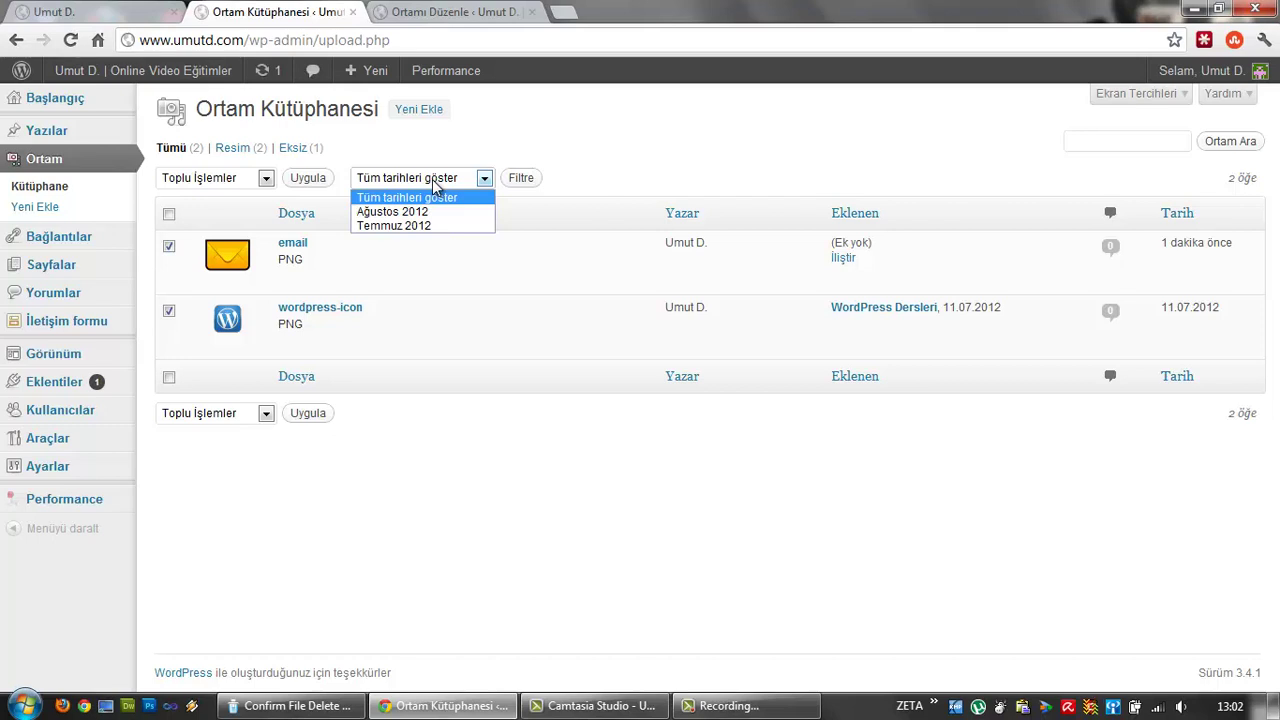
pyautogui.click(618, 181)
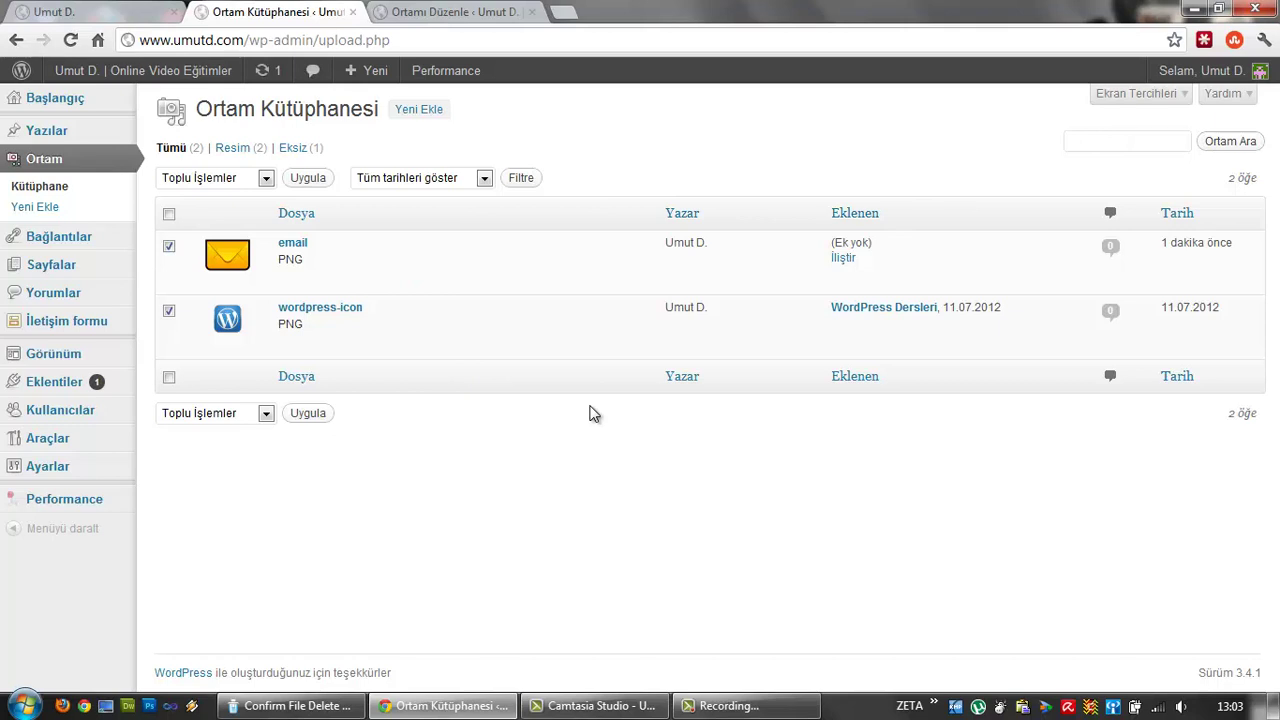
pyautogui.moveTo(428, 258)
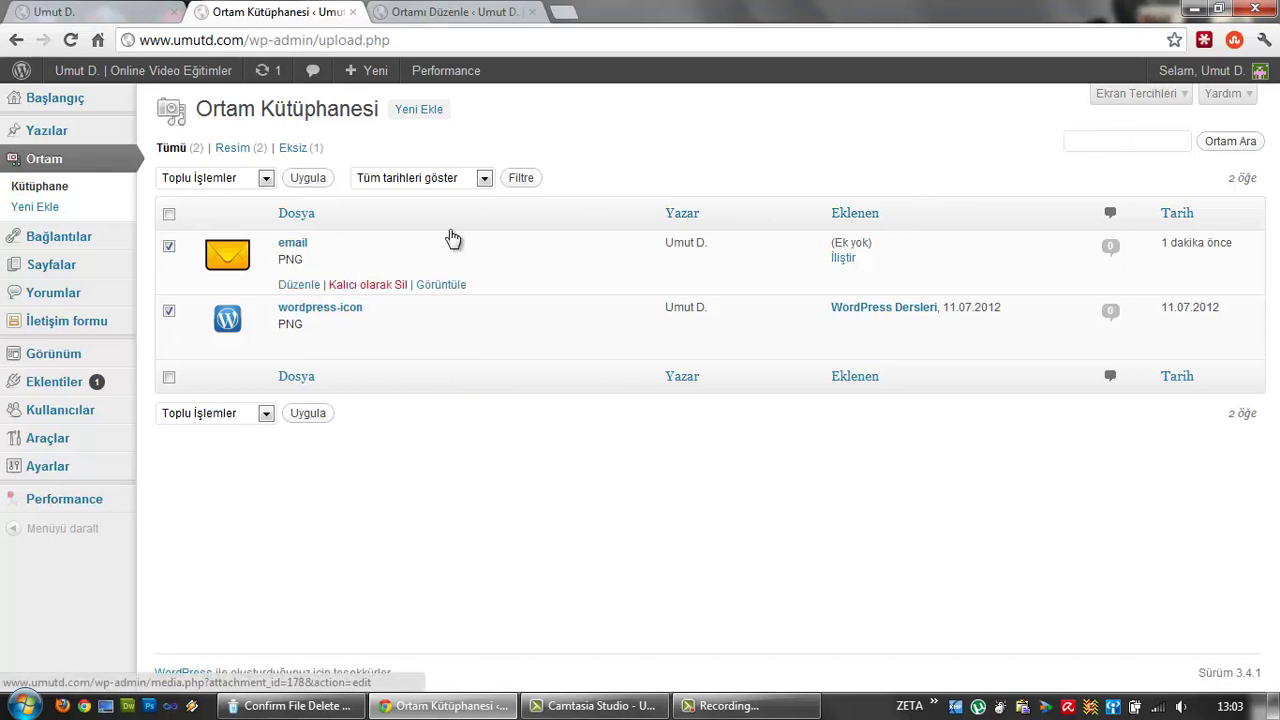
pyautogui.click(1120, 140)
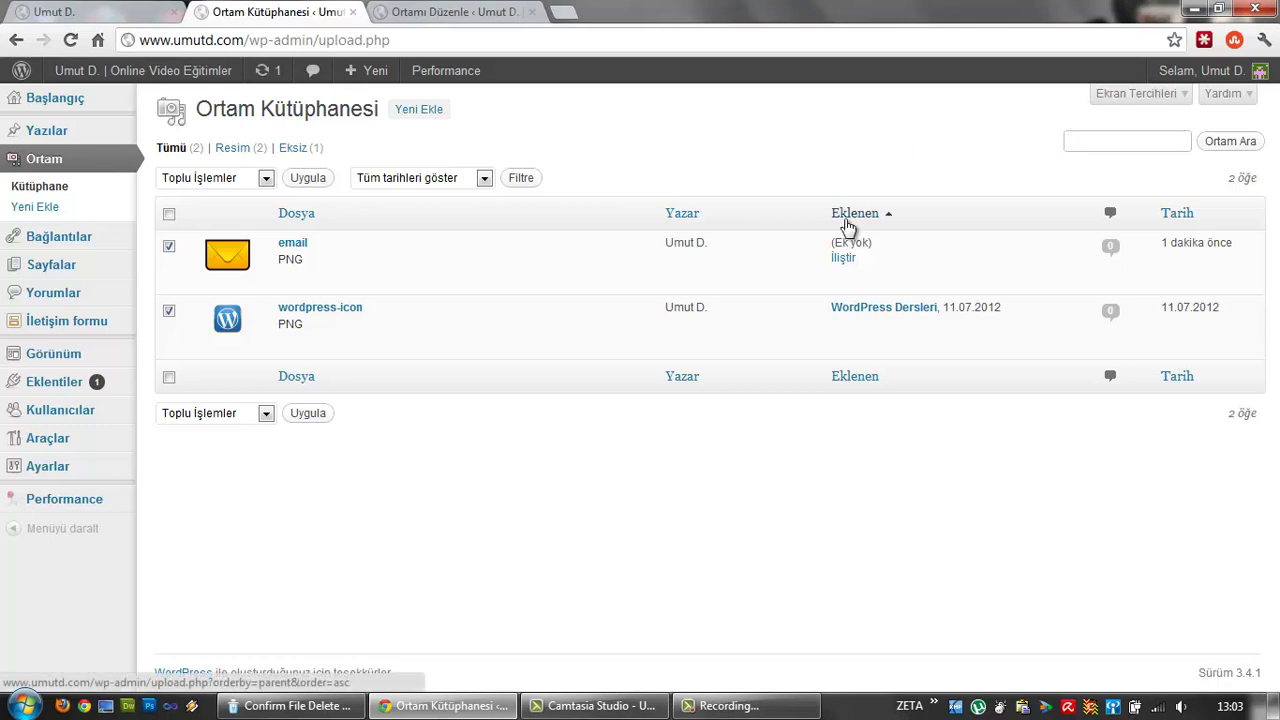
# Open the WordPress Dersleri page that wordpress-icon is attached to for editing in a new tab.
pyautogui.moveTo(834, 260)
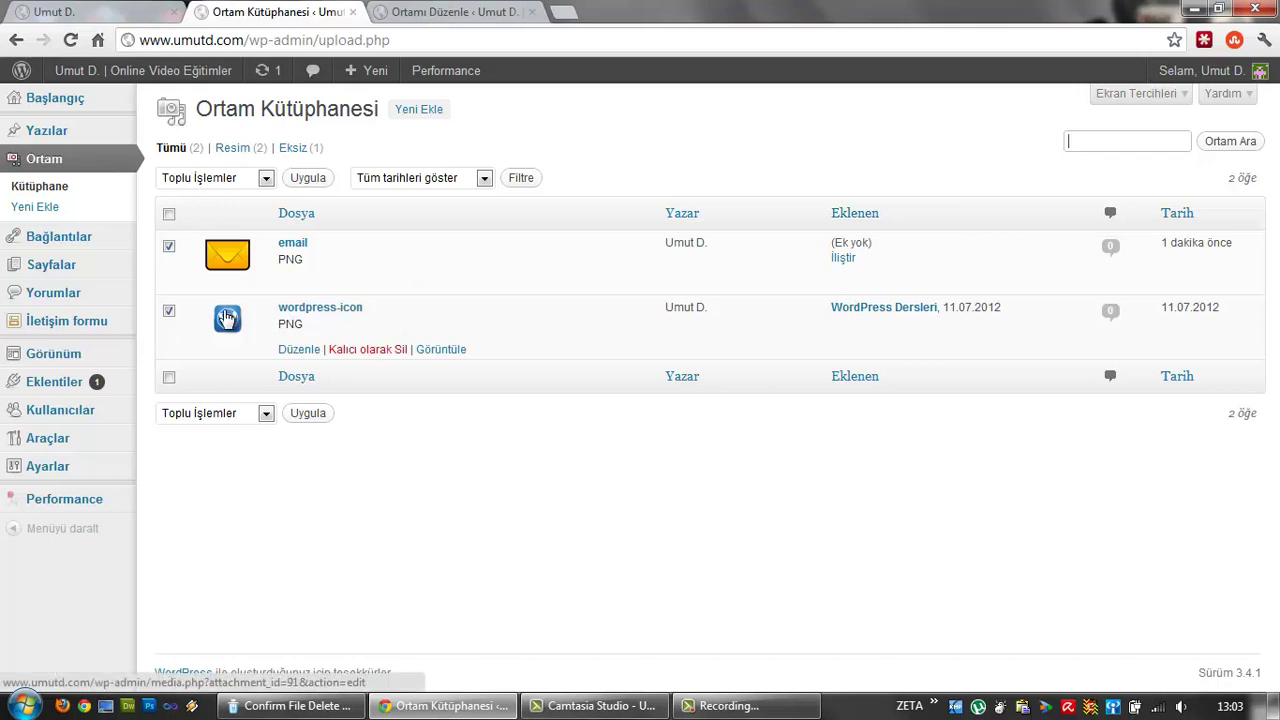
pyautogui.middleClick(892, 312)
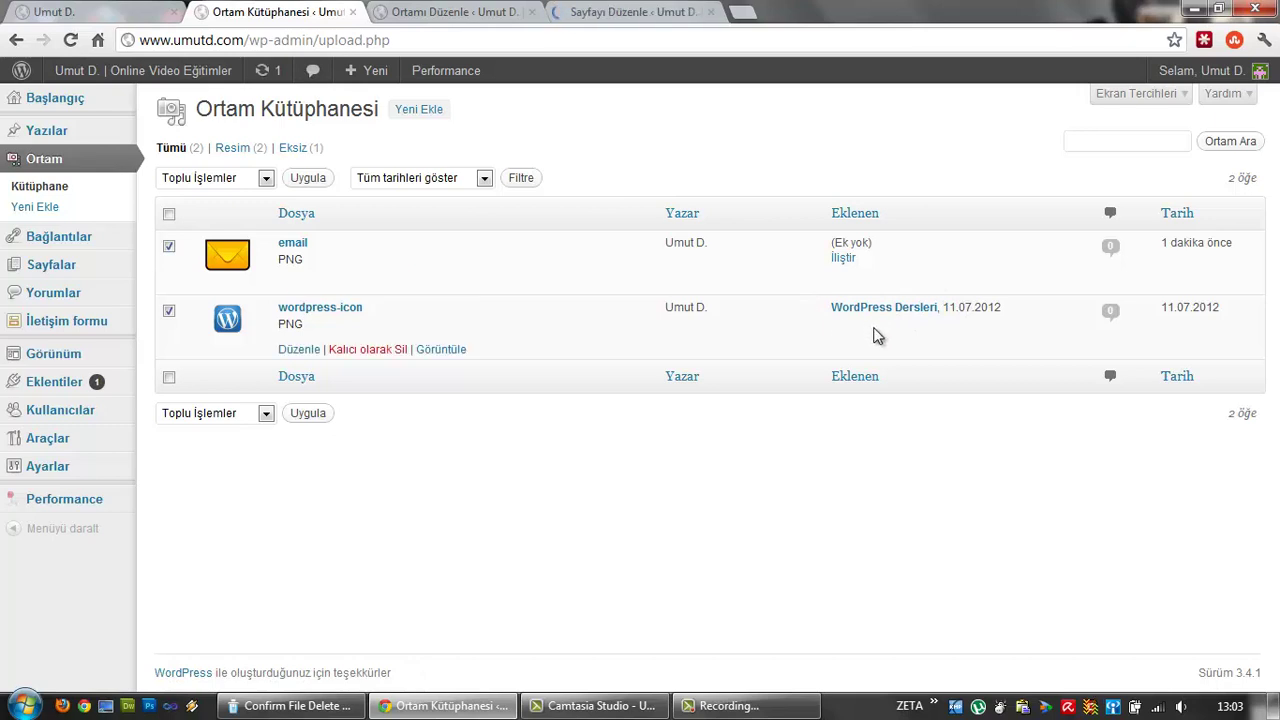
# Search the site's pages for "iletişim" and attach the selected media items to the İletişim page.
pyautogui.click(845, 258)
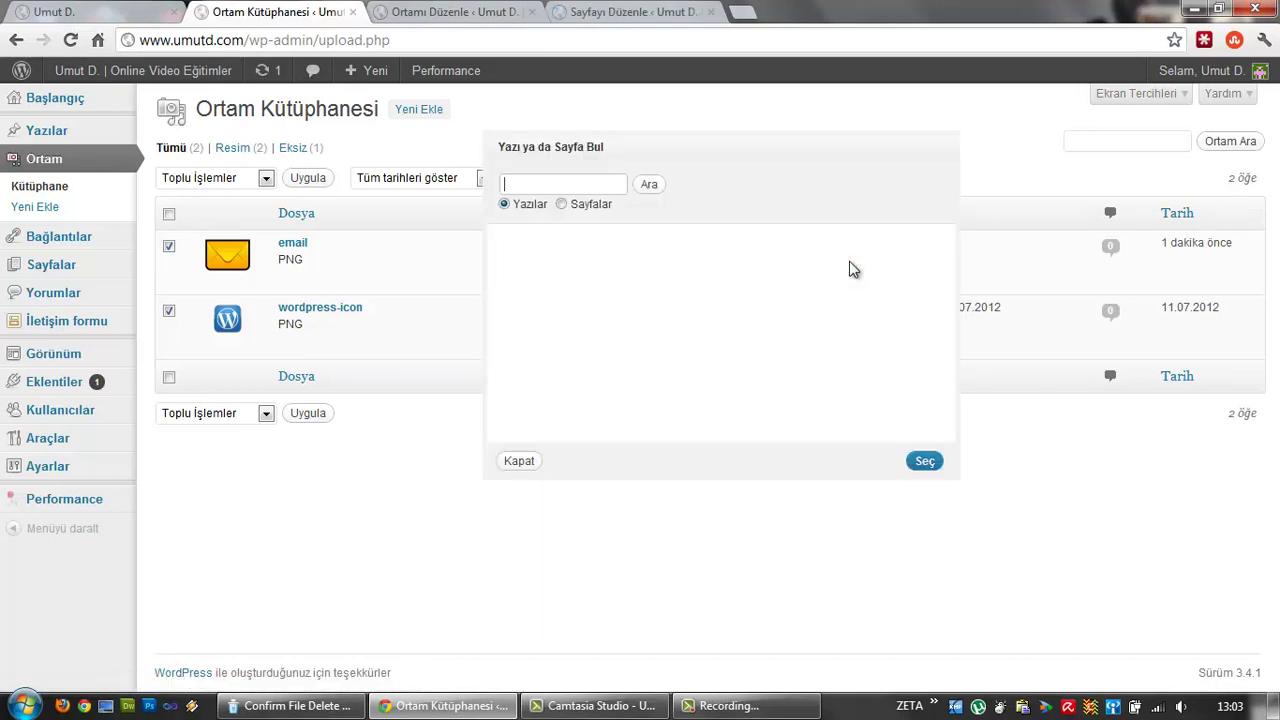
pyautogui.click(583, 205)
pyautogui.click(581, 183)
pyautogui.write('iletişim')
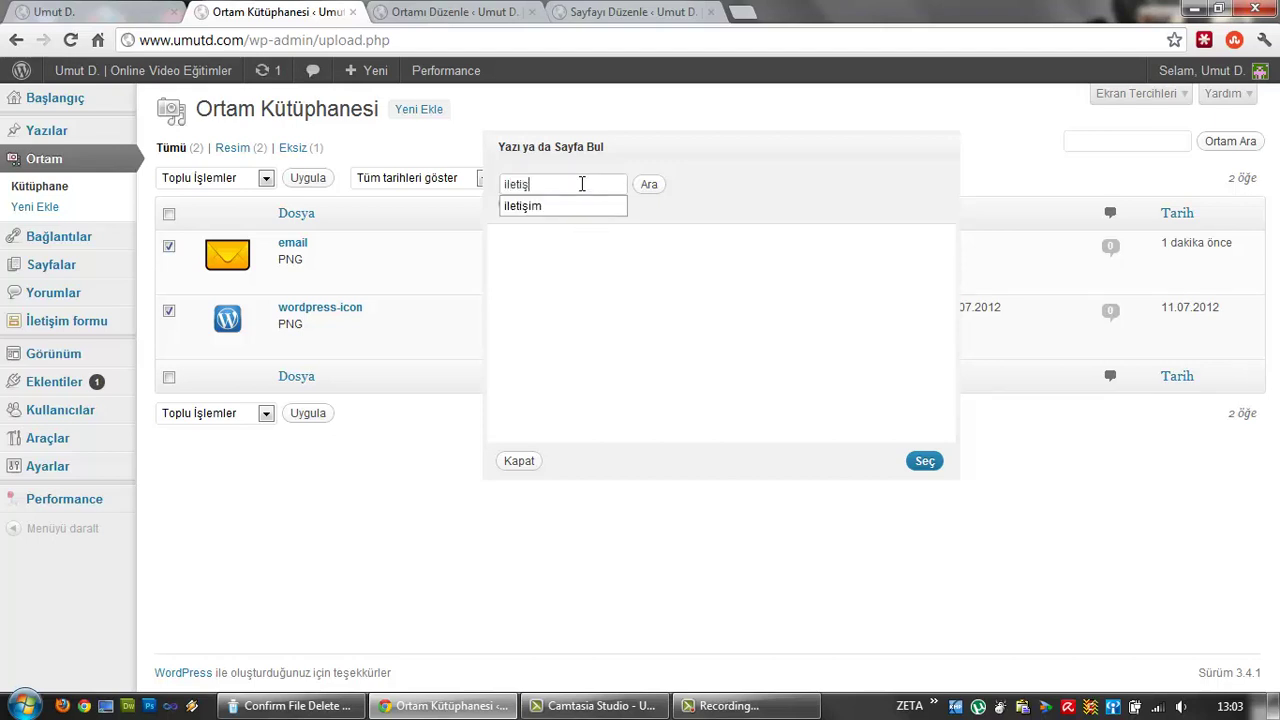
pyautogui.click(648, 186)
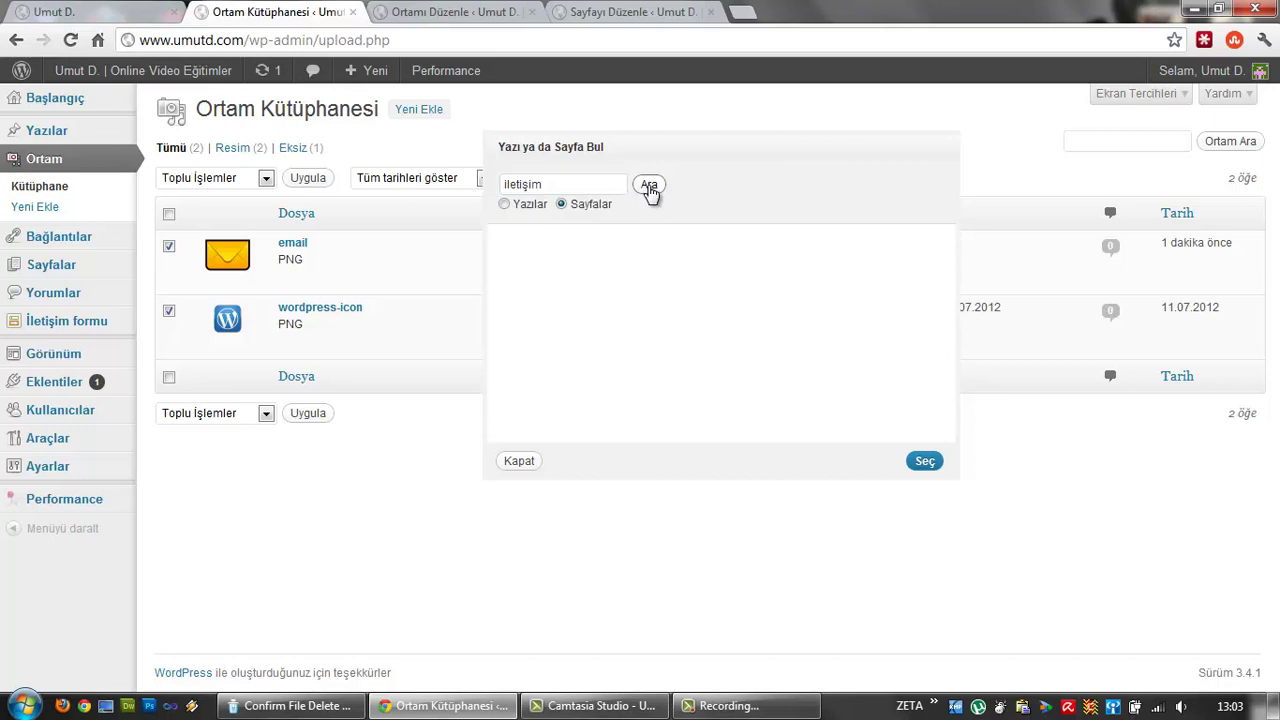
pyautogui.click(504, 278)
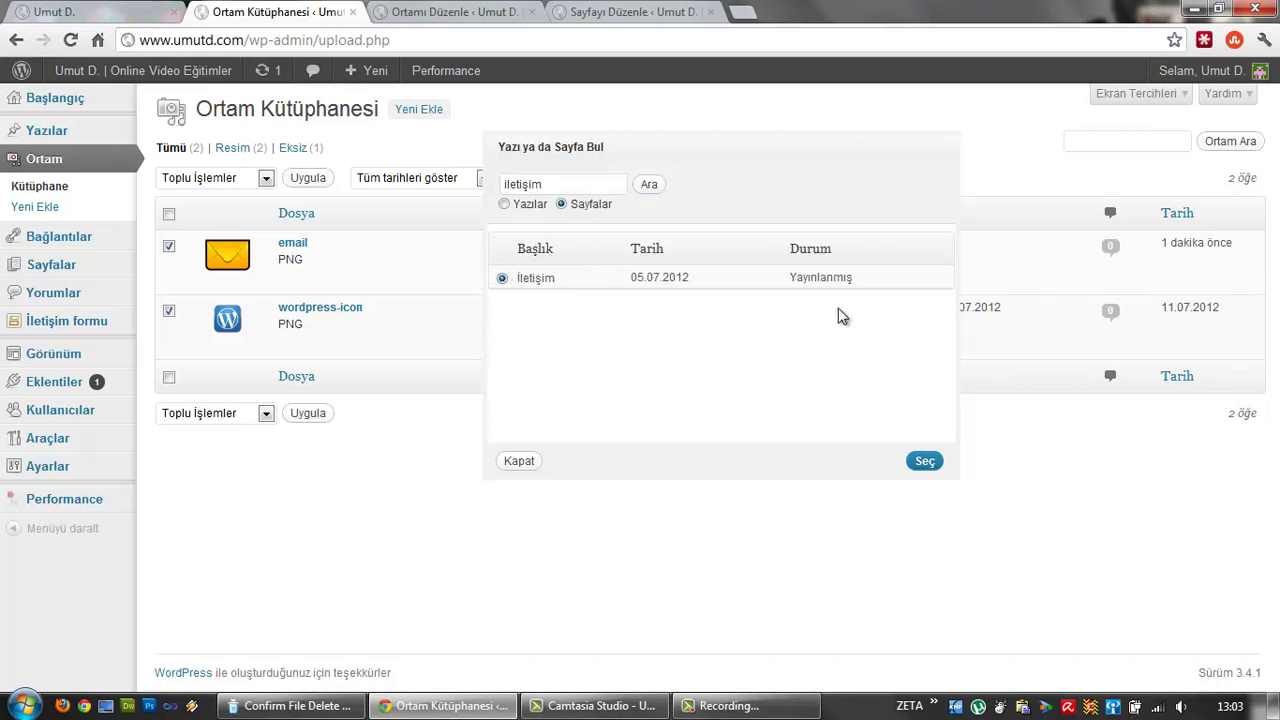
pyautogui.click(925, 462)
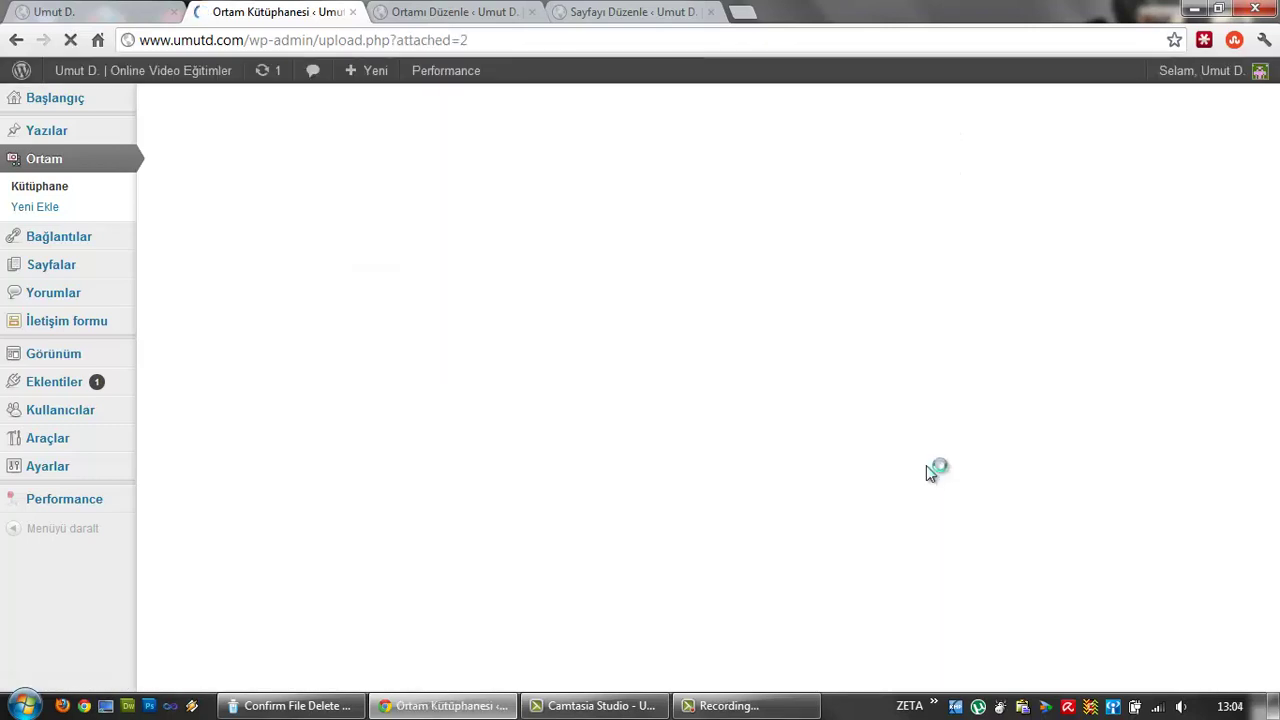
# Look over the media edit and page edit tabs and return to the media library.
pyautogui.click(430, 11)
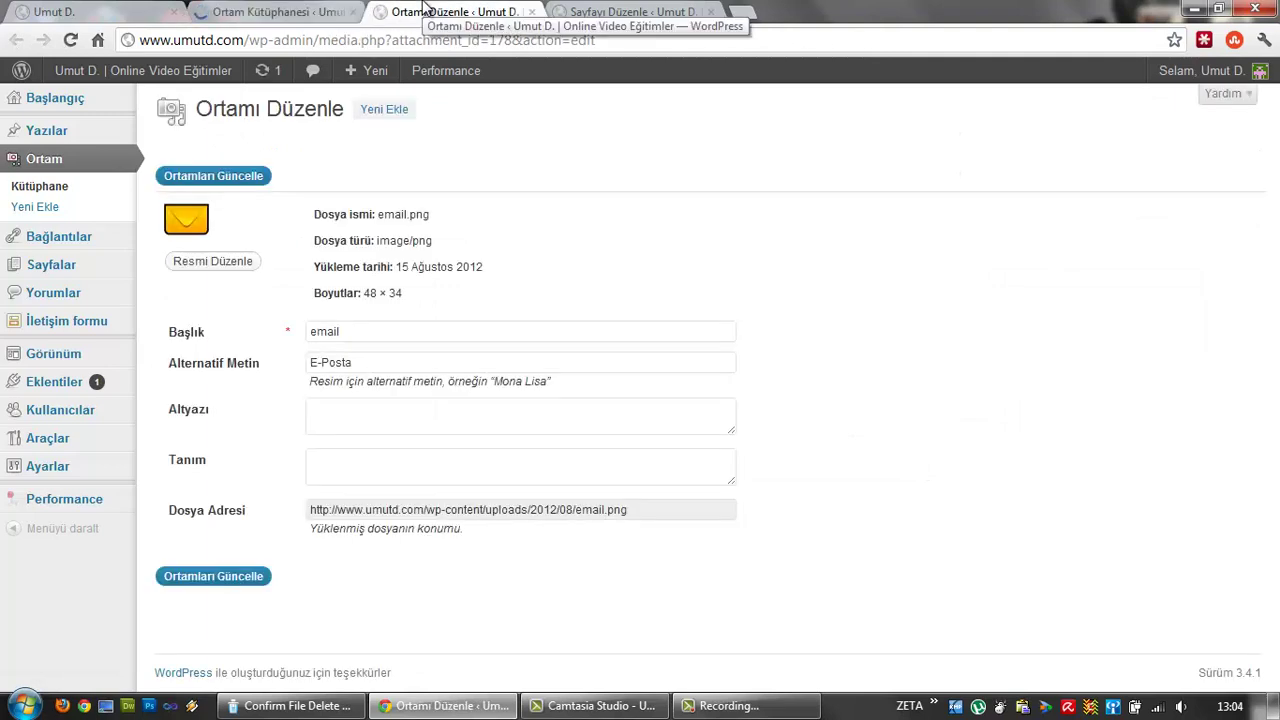
pyautogui.click(597, 15)
pyautogui.click(492, 14)
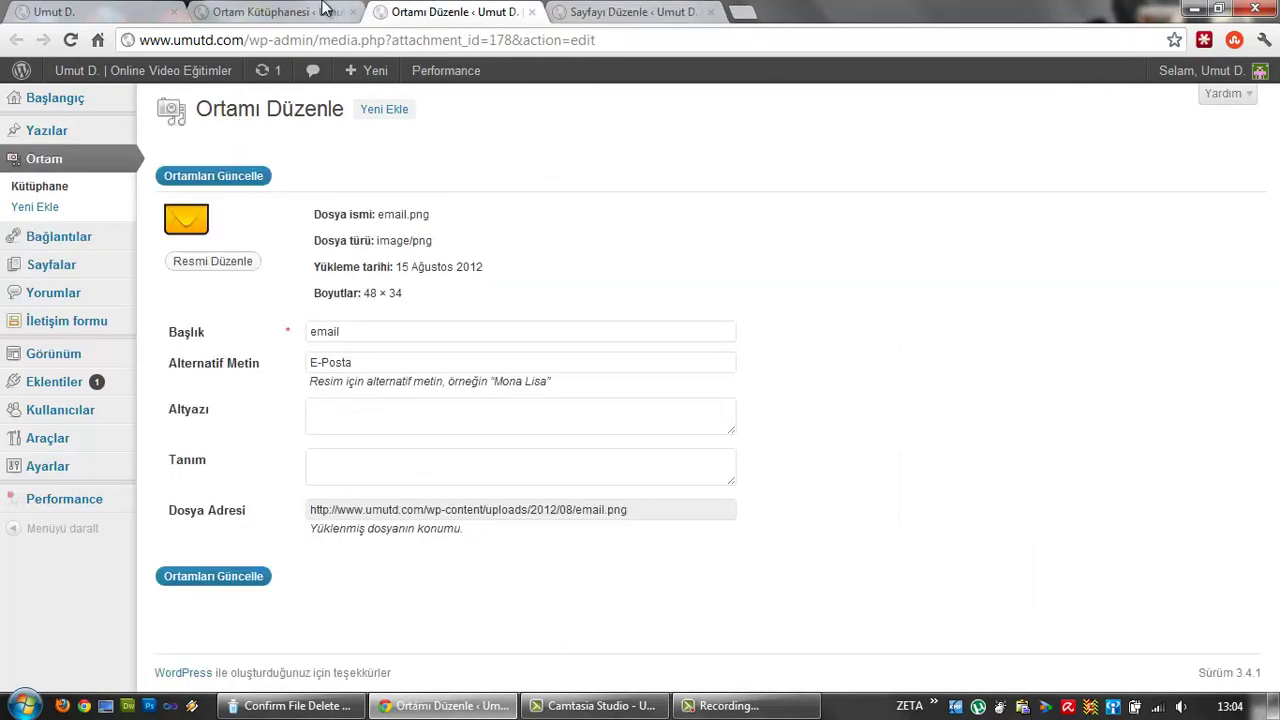
pyautogui.click(310, 10)
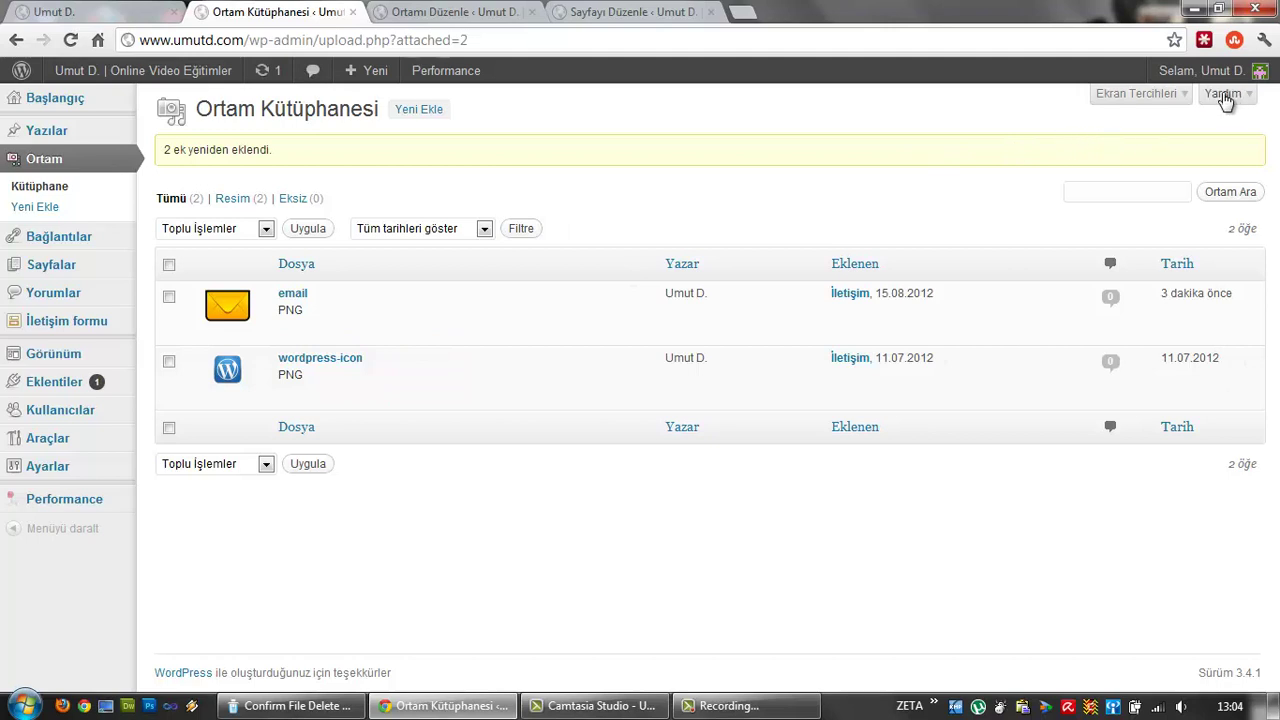
# Show the screen options for the media library list.
pyautogui.click(1150, 94)
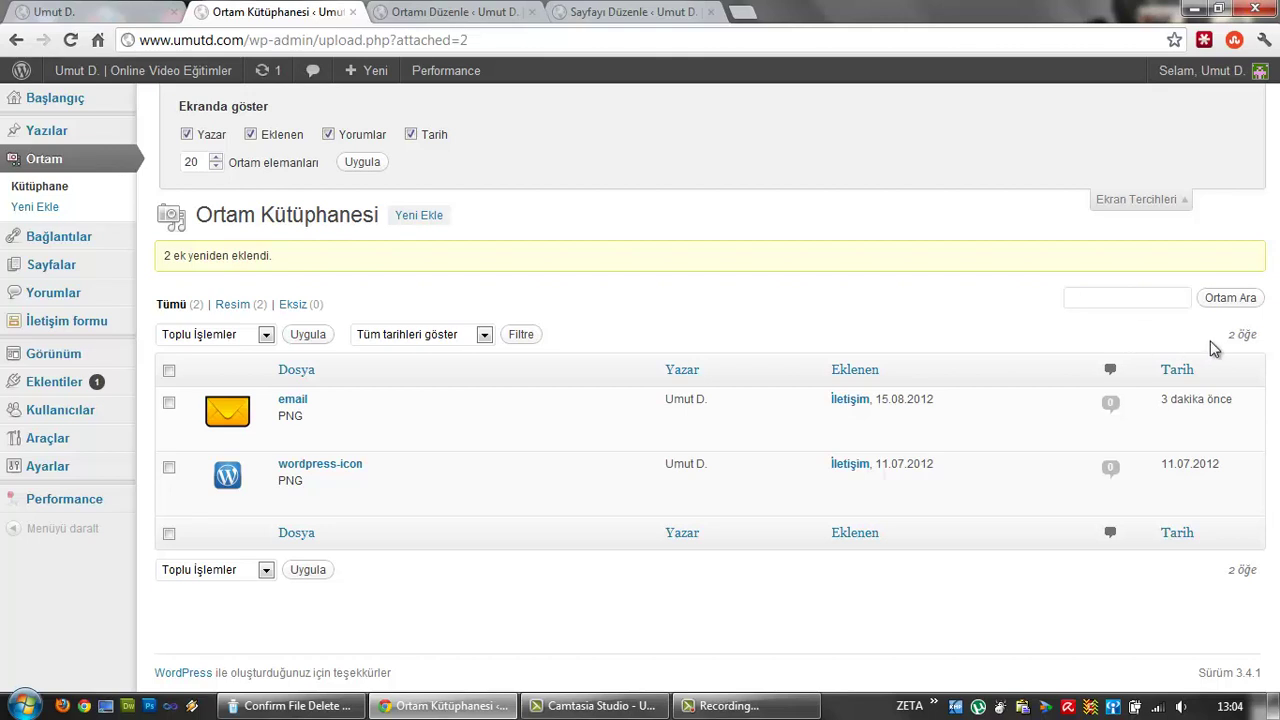
# Open the email image's edit page, highlight its alternative text and bring up the image editing tools.
pyautogui.moveTo(303, 443)
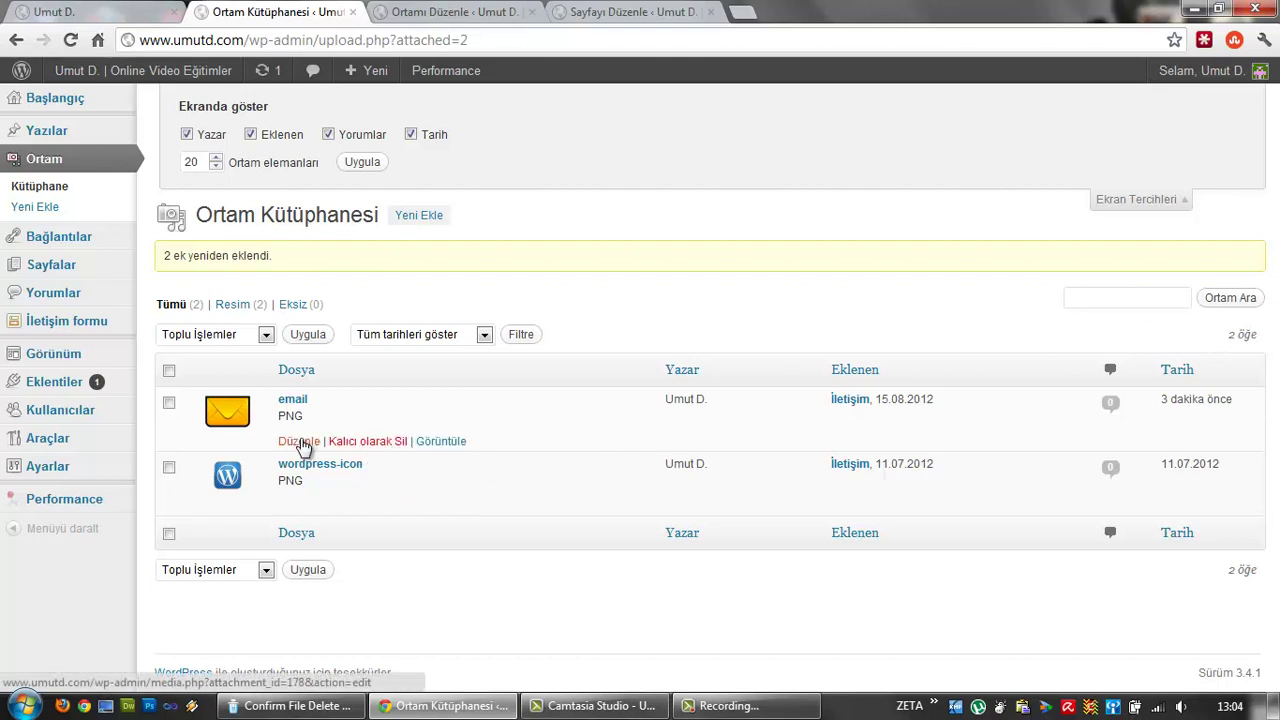
pyautogui.click(303, 443)
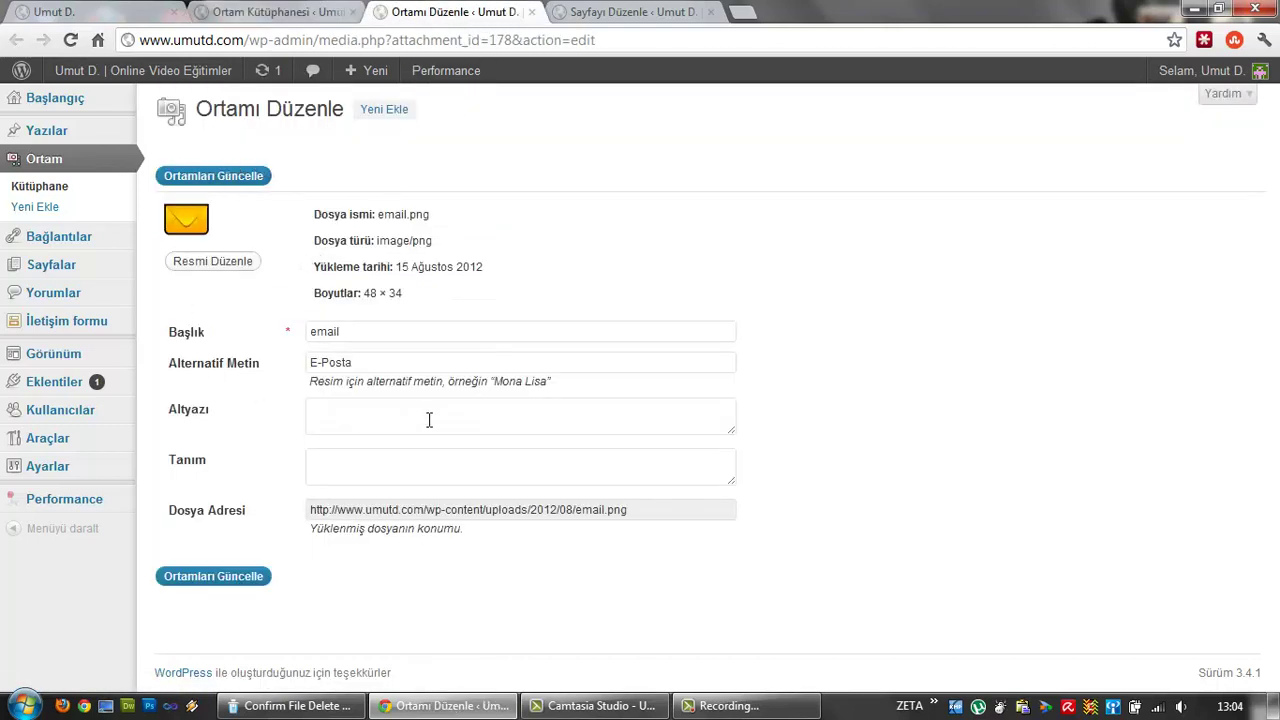
pyautogui.moveTo(490, 362); pyautogui.dragTo(308, 362)
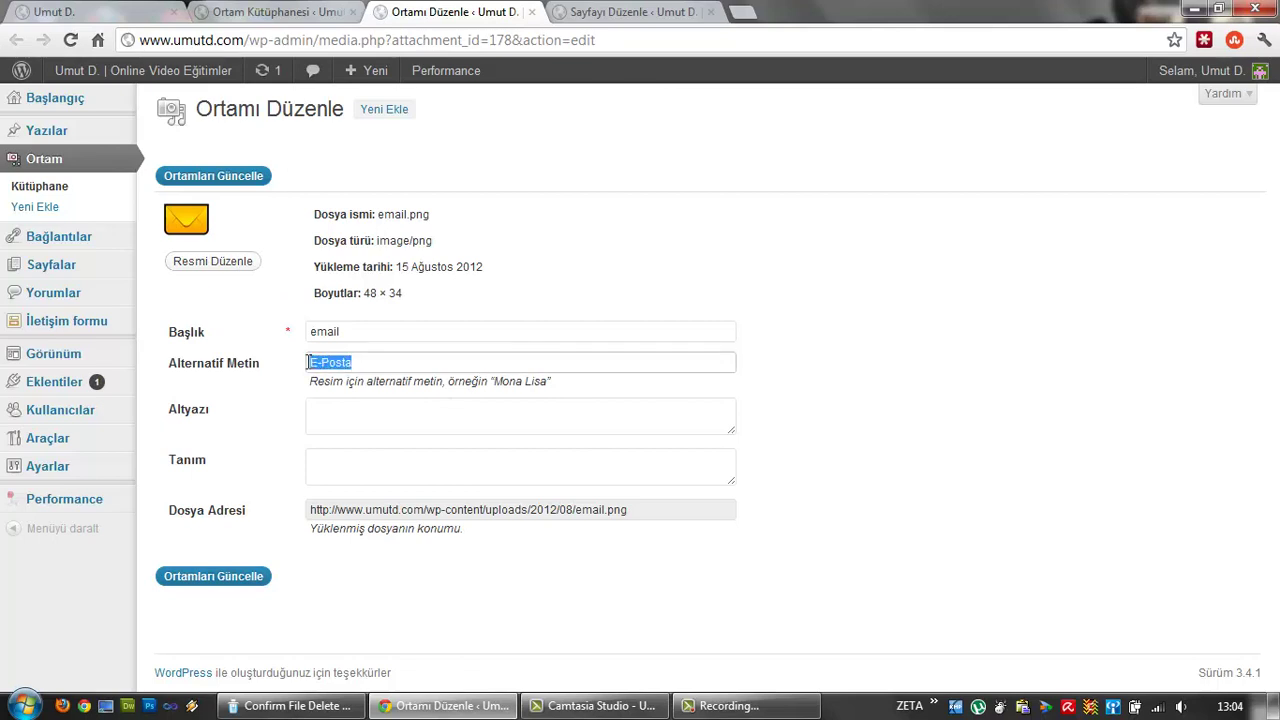
pyautogui.click(213, 262)
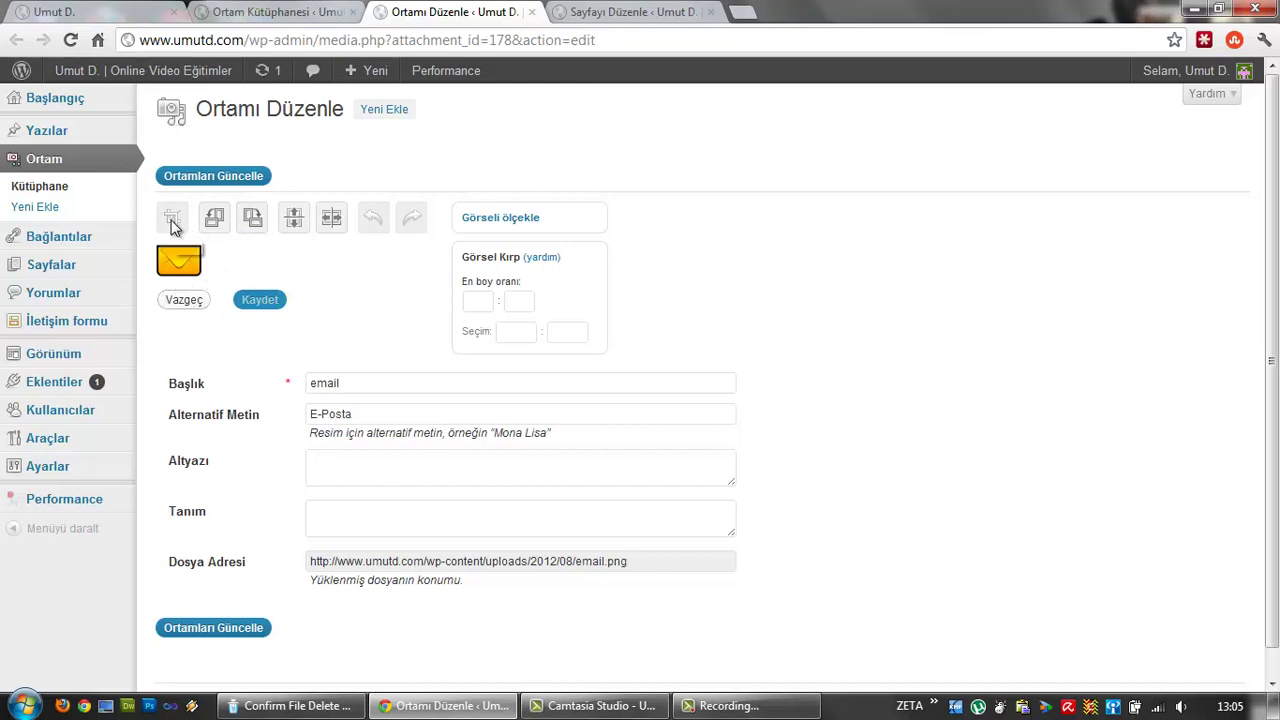
# Try the editing tools on the email image: rotate it counter-clockwise and back clockwise, and flip it vertically twice.
pyautogui.click(183, 264)
pyautogui.click(487, 304)
pyautogui.click(217, 224)
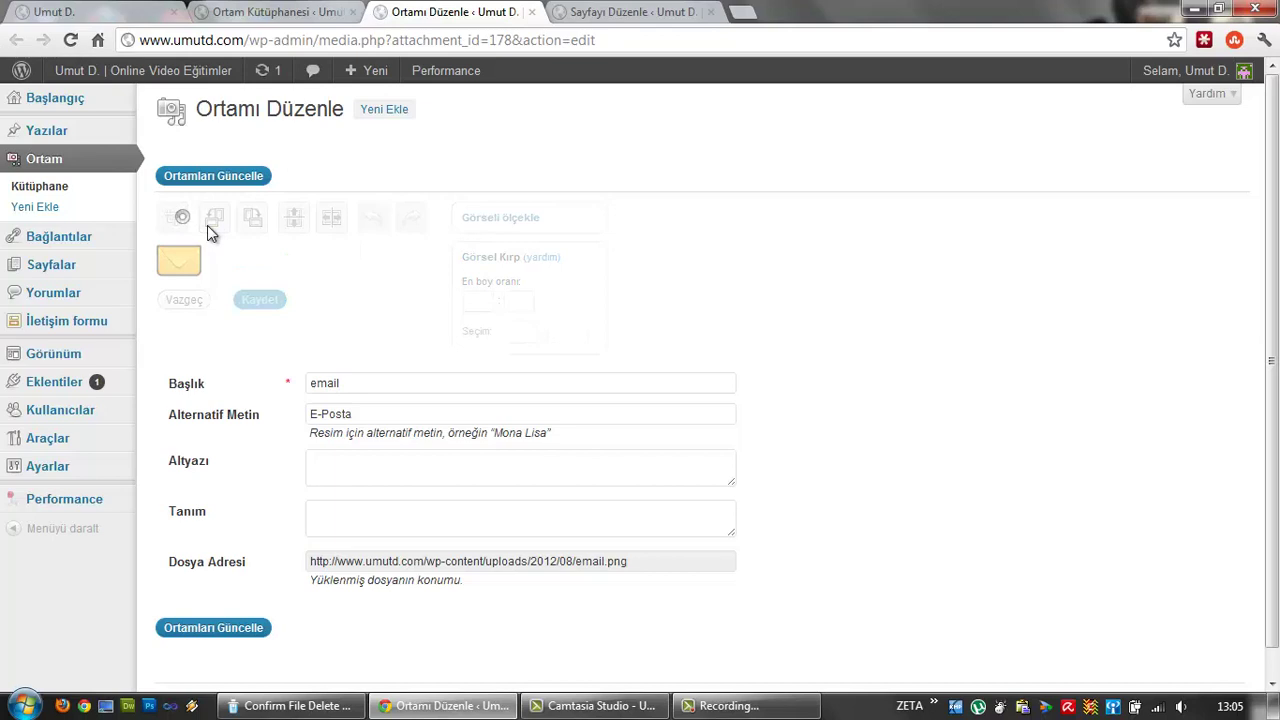
pyautogui.click(252, 222)
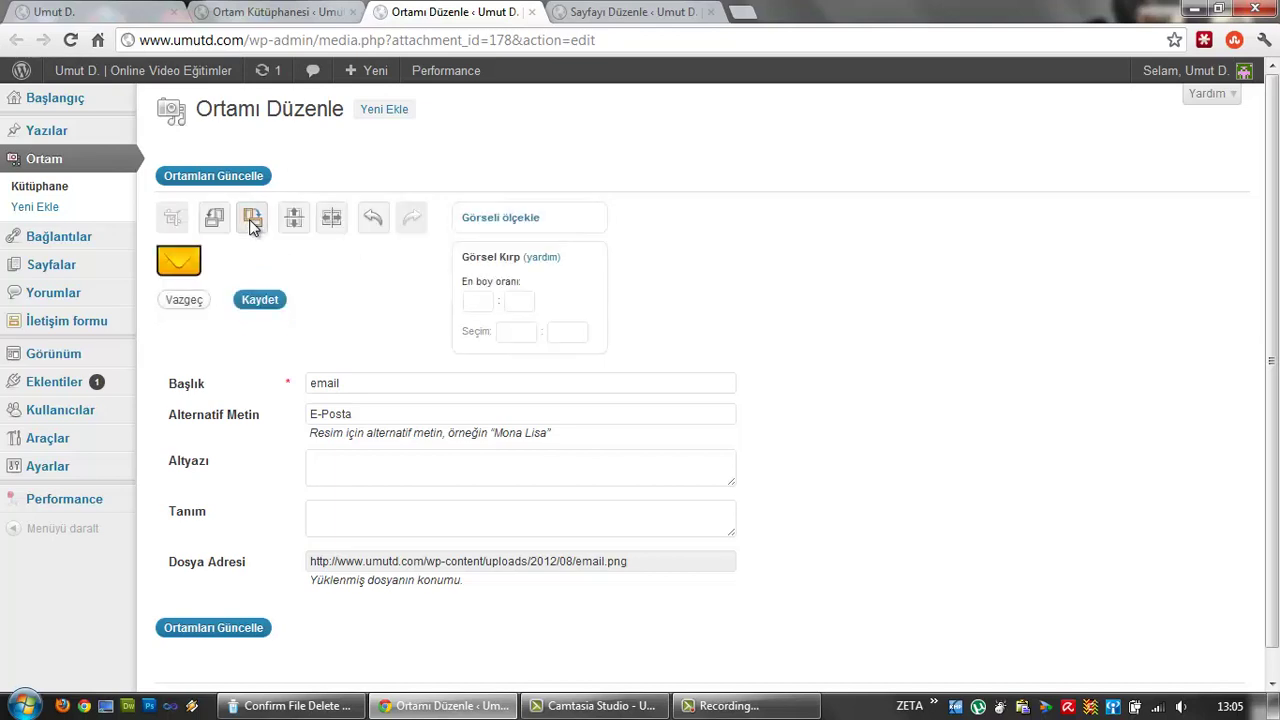
pyautogui.click(300, 220)
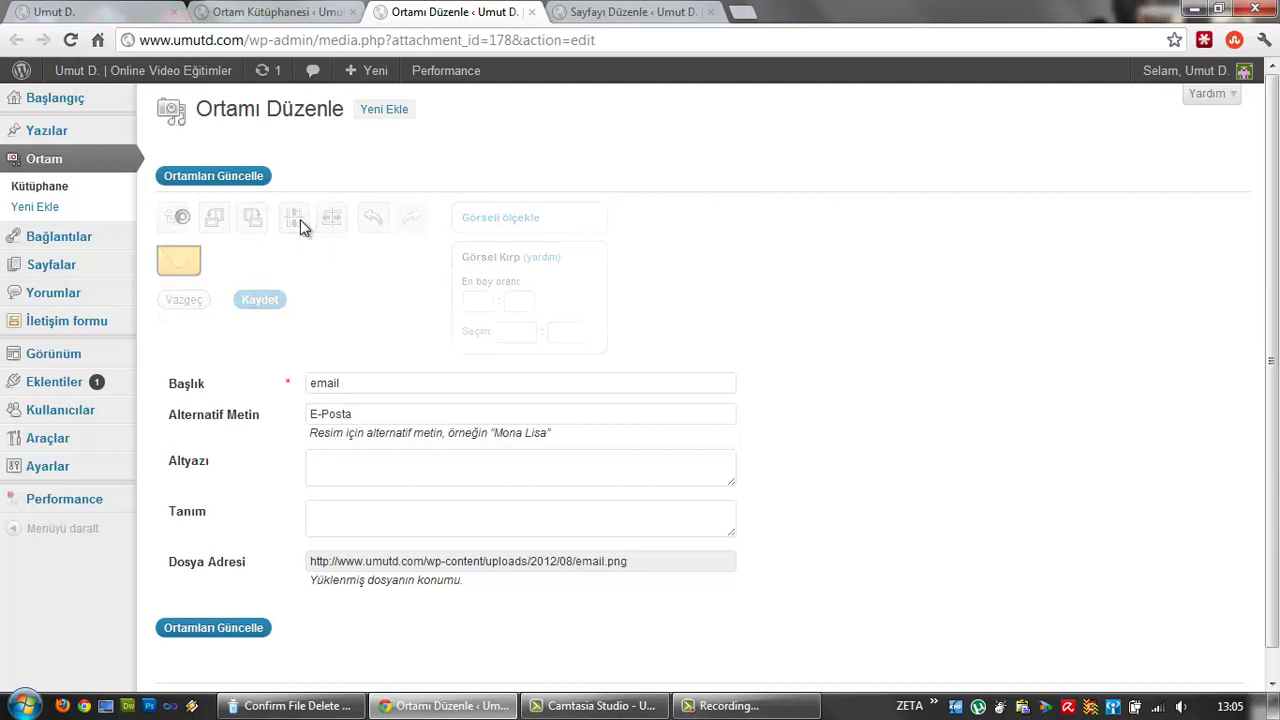
pyautogui.click(300, 219)
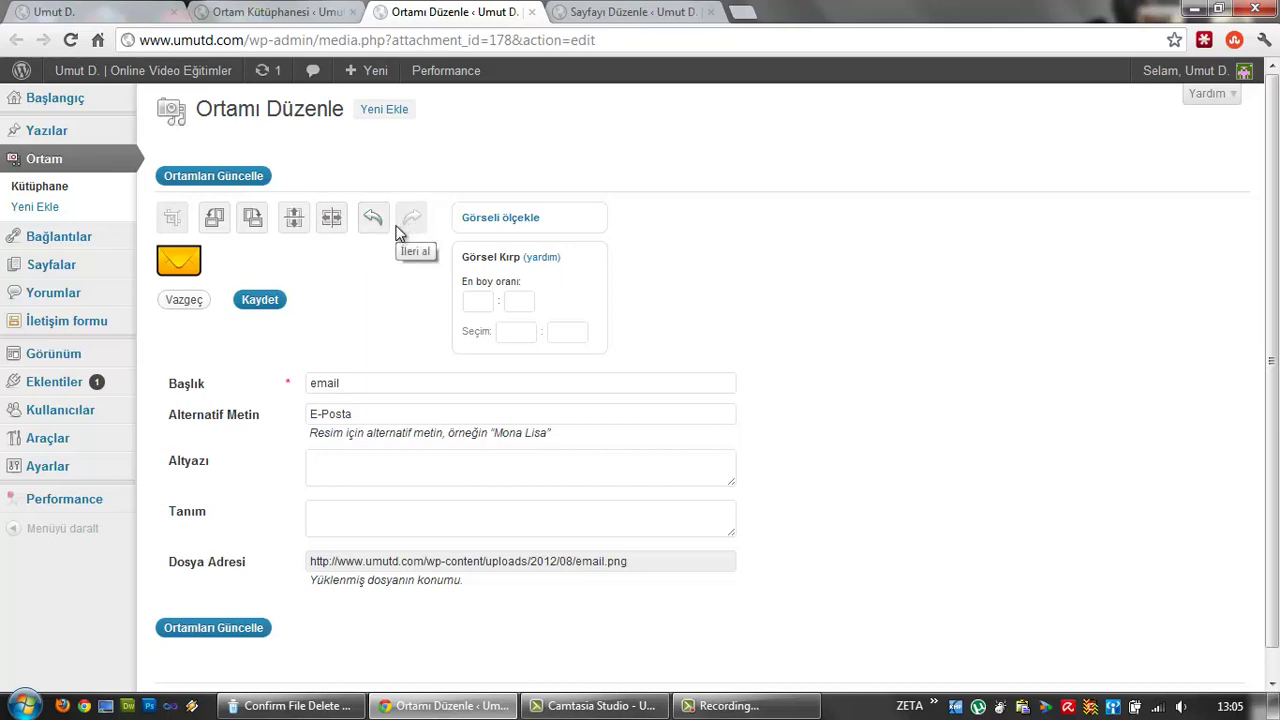
# Show the scaling options for the email image and set the new width to 100 pixels.
pyautogui.click(502, 218)
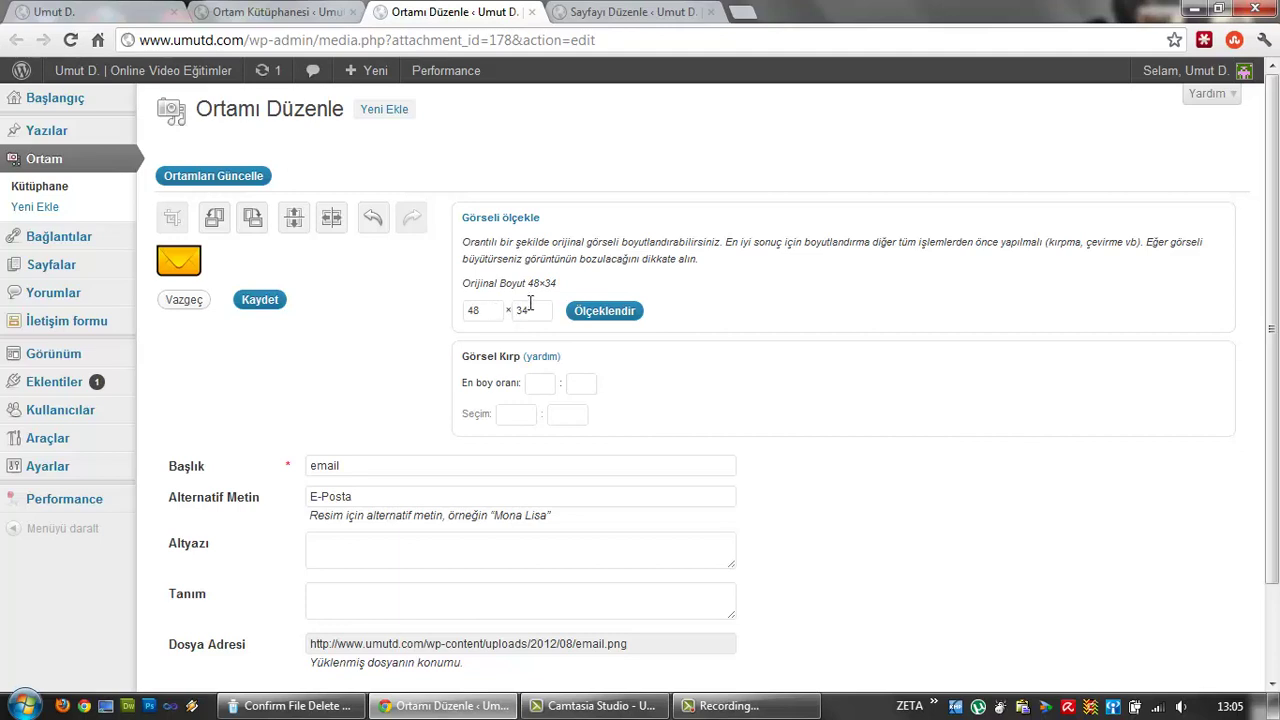
pyautogui.doubleClick(486, 312)
pyautogui.write('55')
pyautogui.moveTo(480, 311); pyautogui.dragTo(464, 316)
pyautogui.write('100')
pyautogui.scroll(-1, 465, 311)
pyautogui.scroll(1, 241, 190)
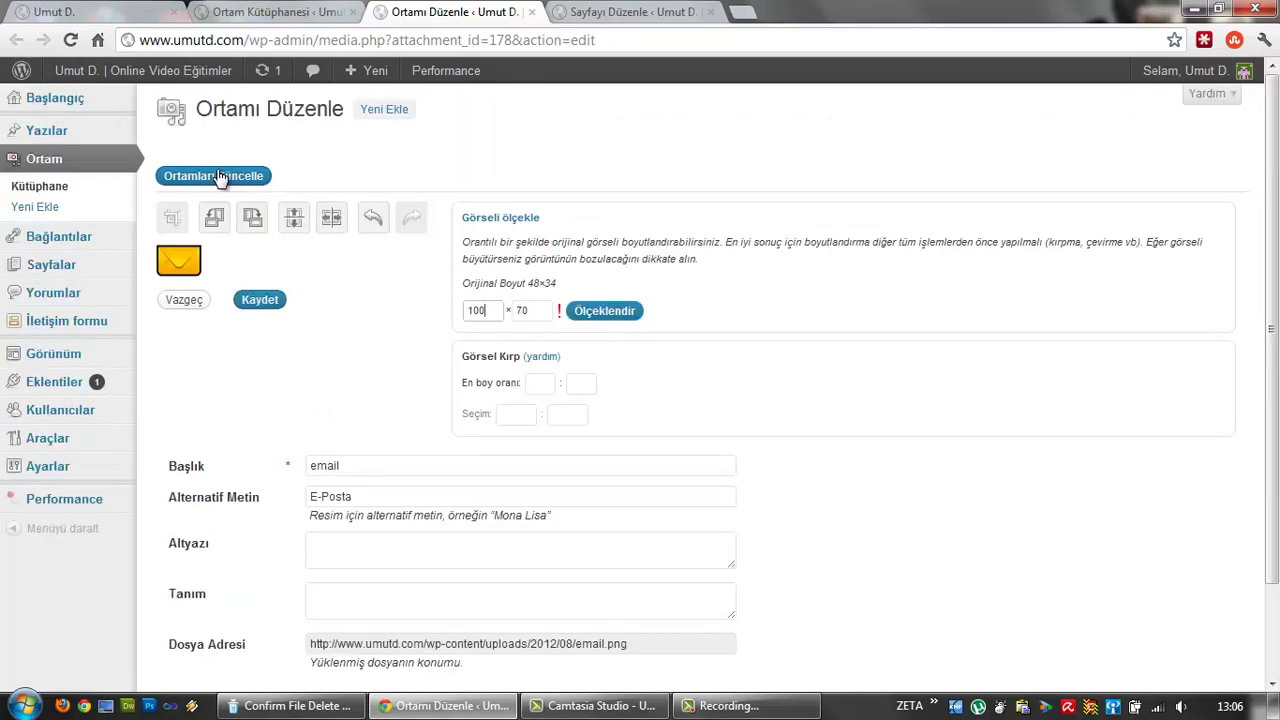